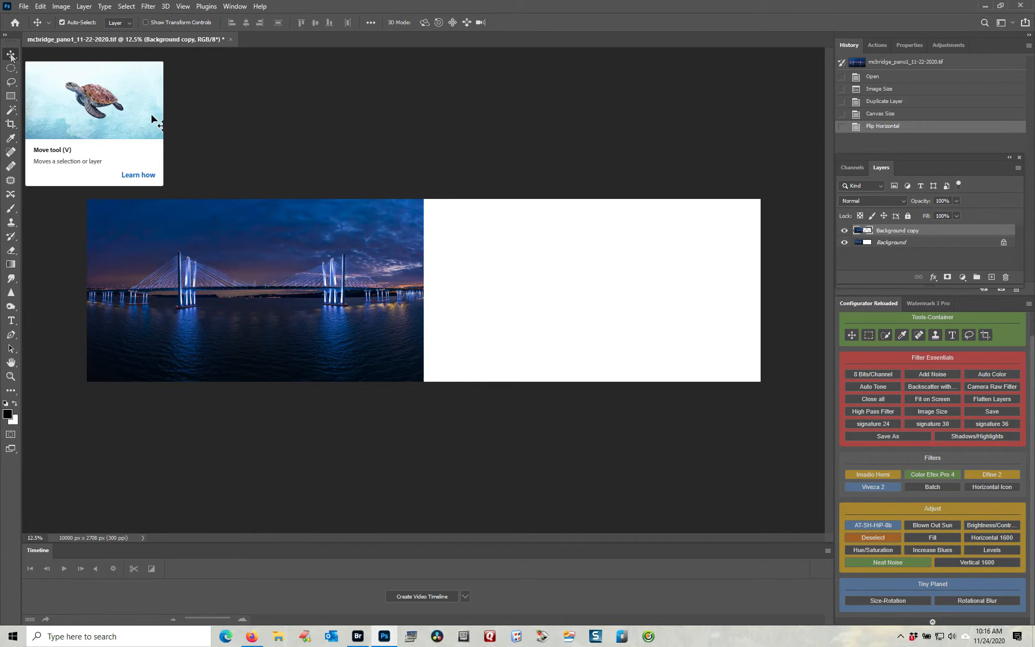
Step: Move the flipped Background copy layer onto the blank white half of the canvas and flatten the image
drag(267, 291, 603, 293)
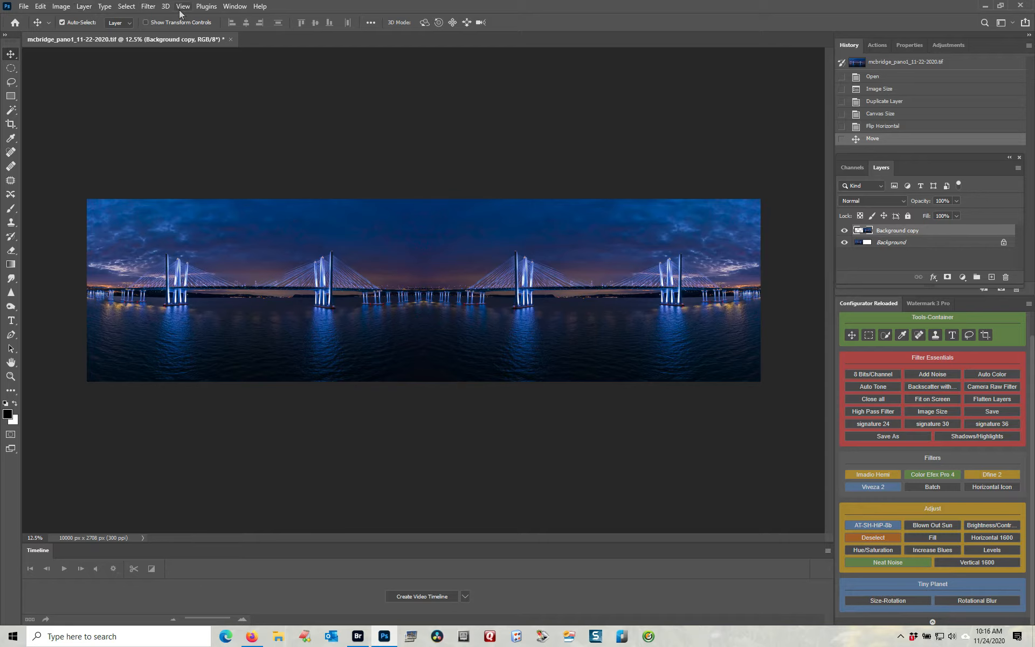
click(84, 7)
click(109, 415)
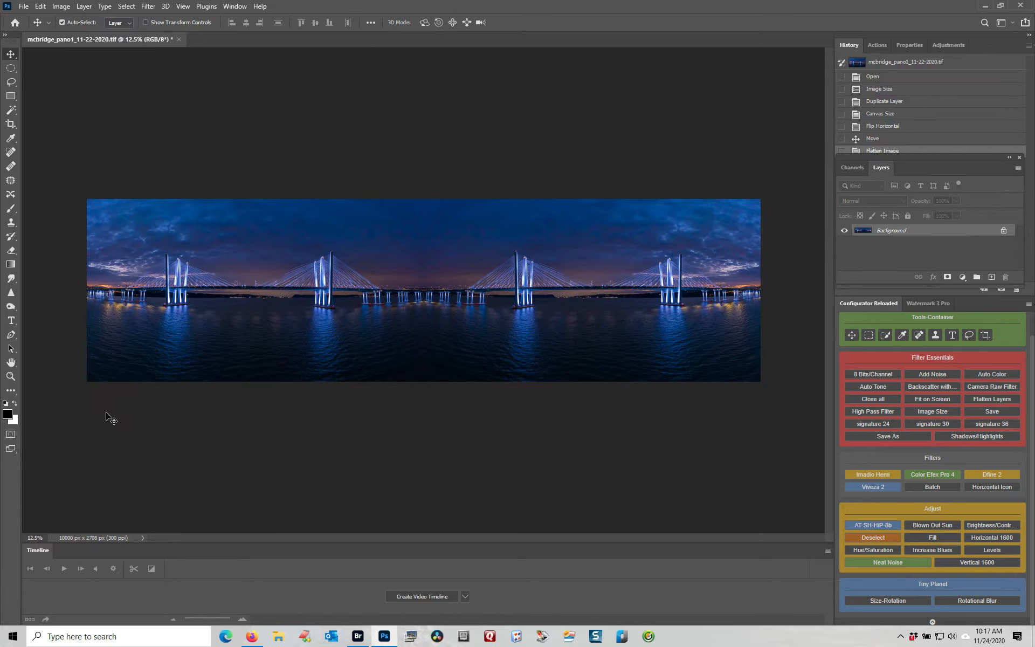
Step: Resize the flattened image to 5000 × 5000 pixels with the width and height proportions unlinked
click(61, 8)
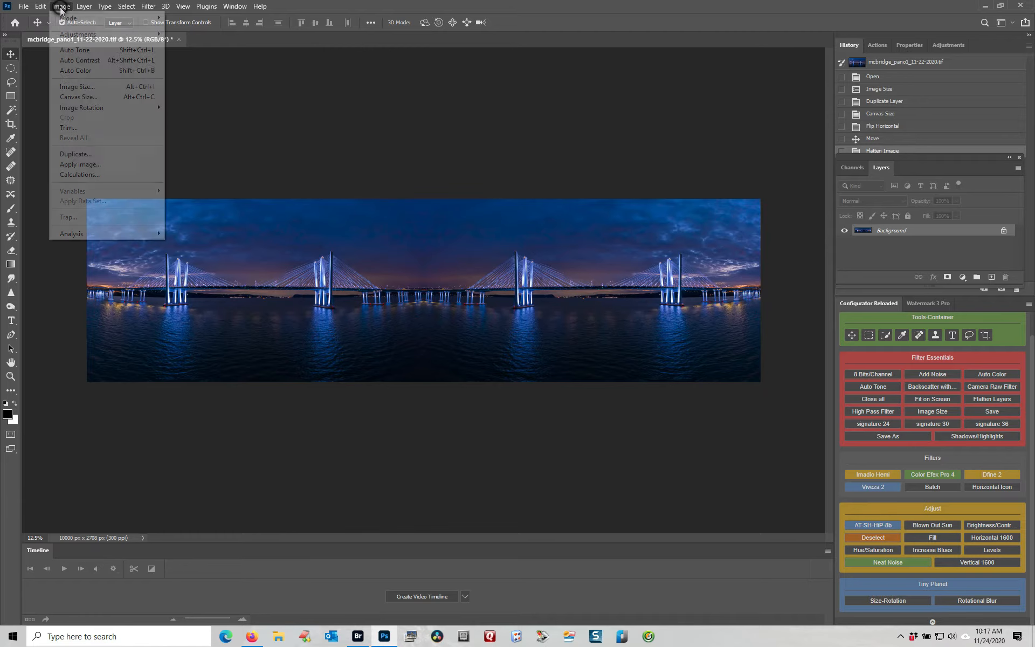
click(73, 88)
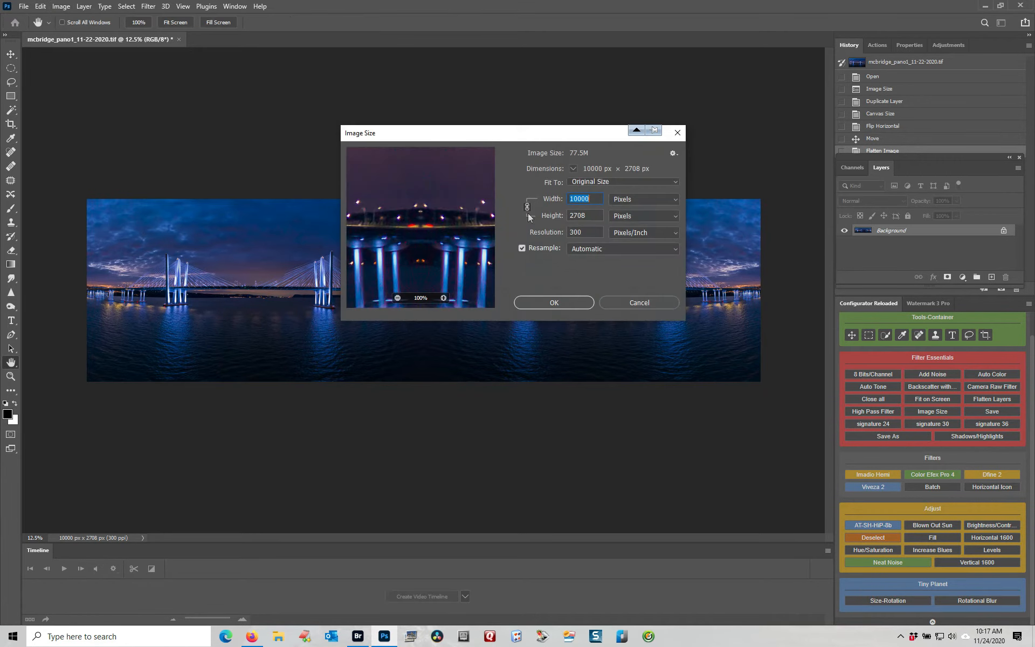
click(527, 207)
text(5000)
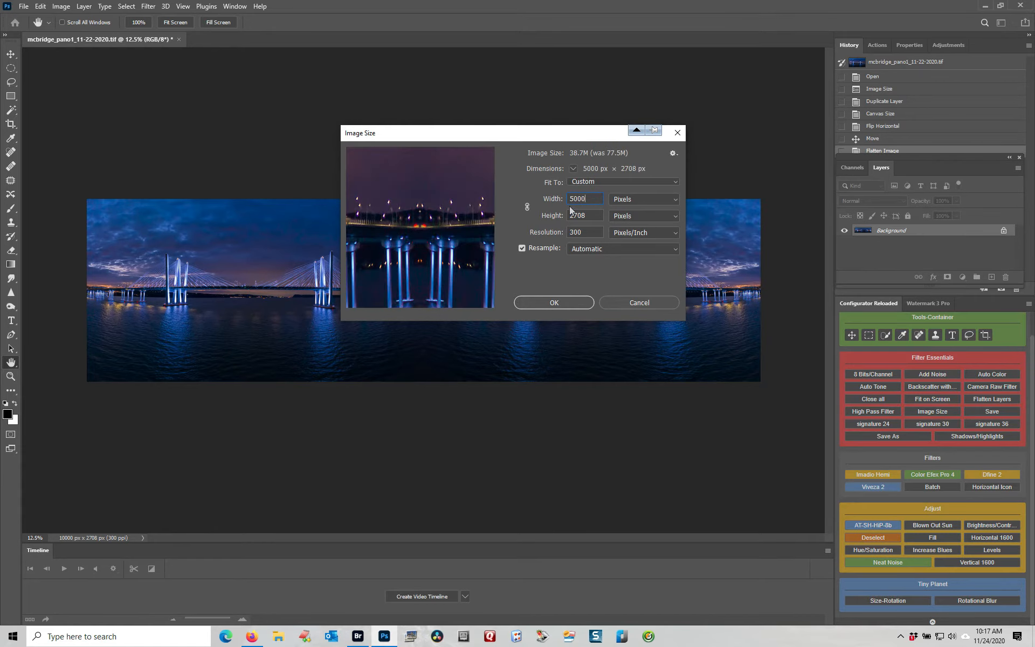
click(596, 216)
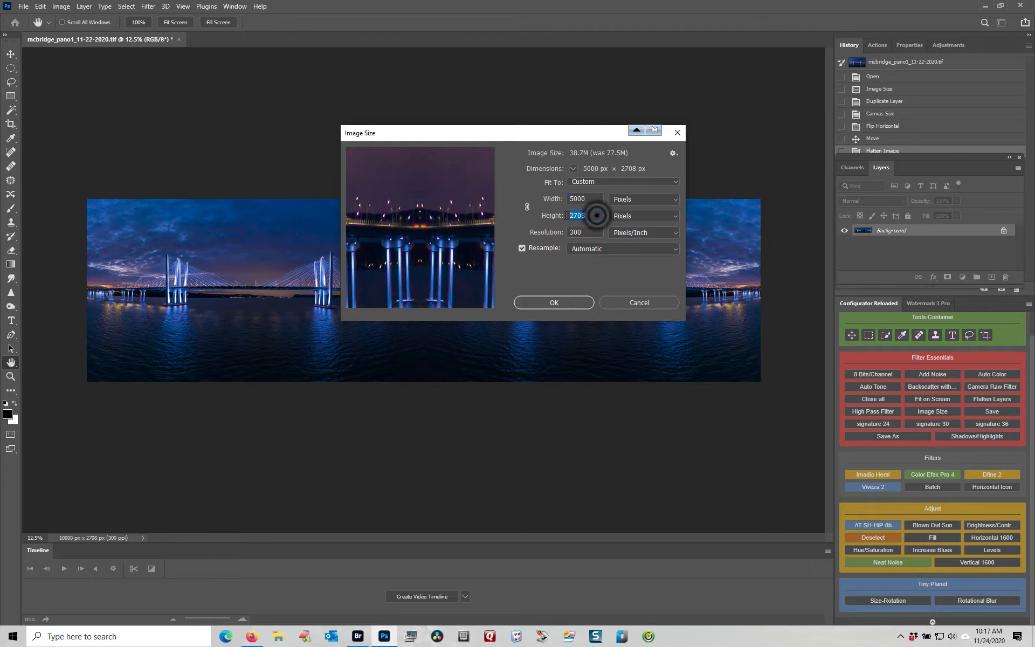
text(5000)
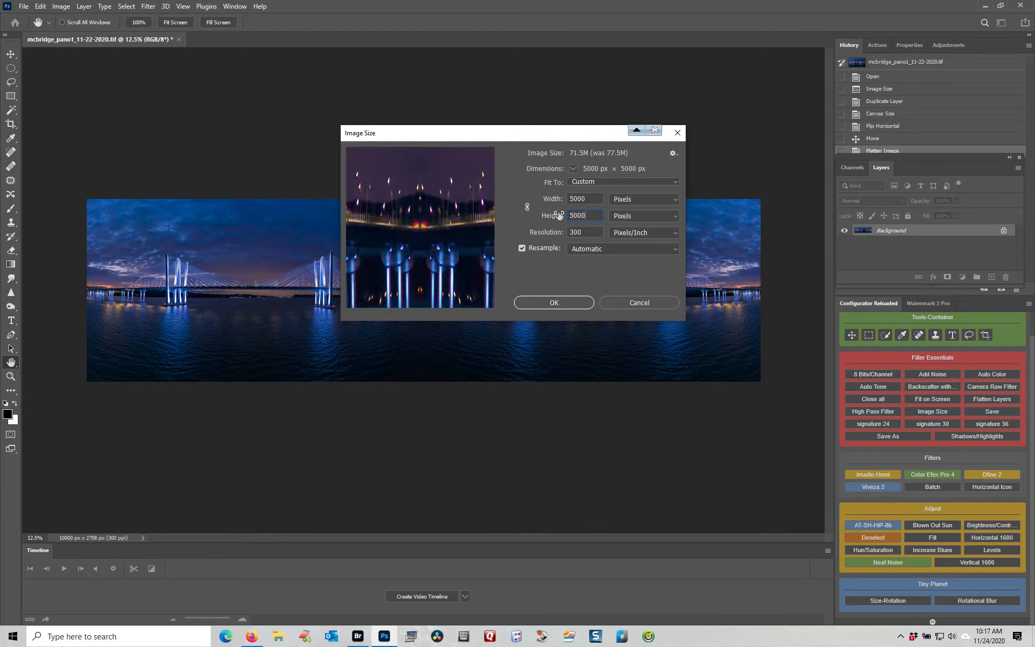
key(Return)
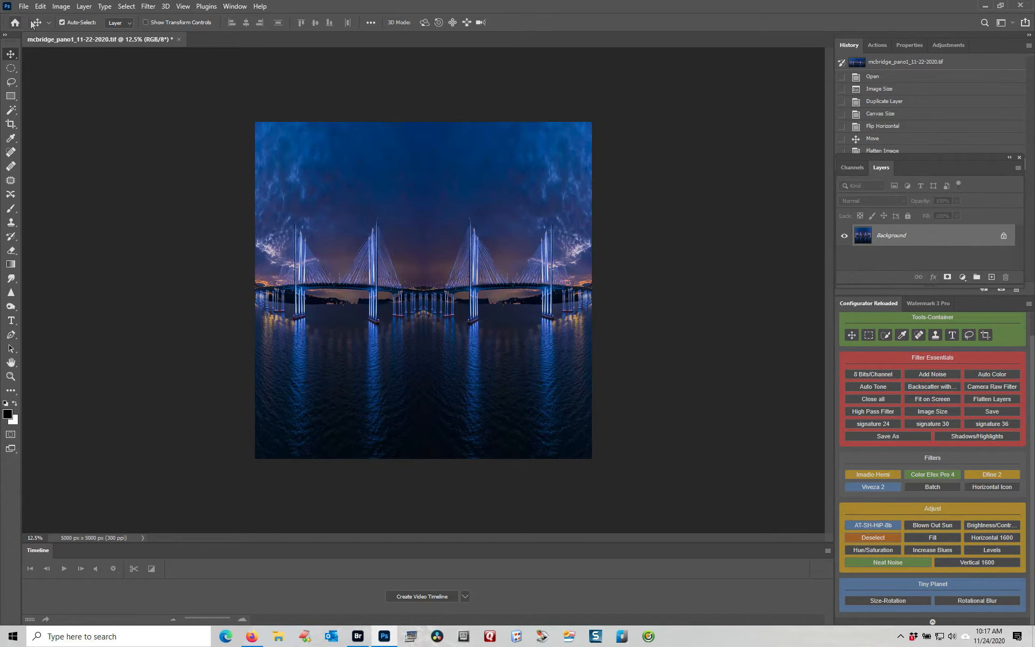
Step: Rotate the square image by 180°
click(59, 6)
mouse_move(56, 112)
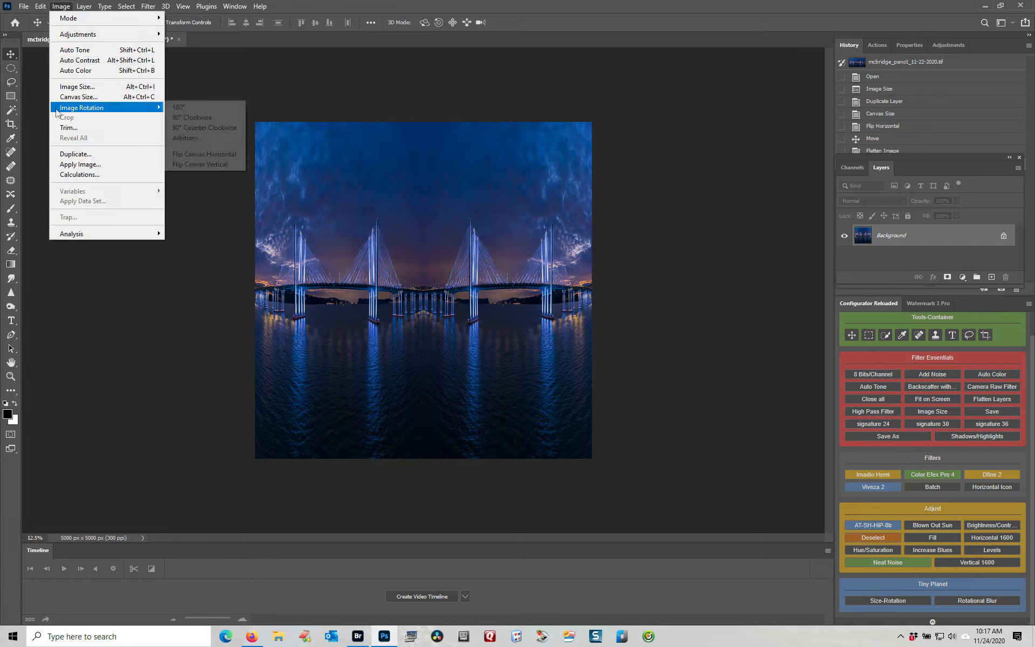
click(189, 108)
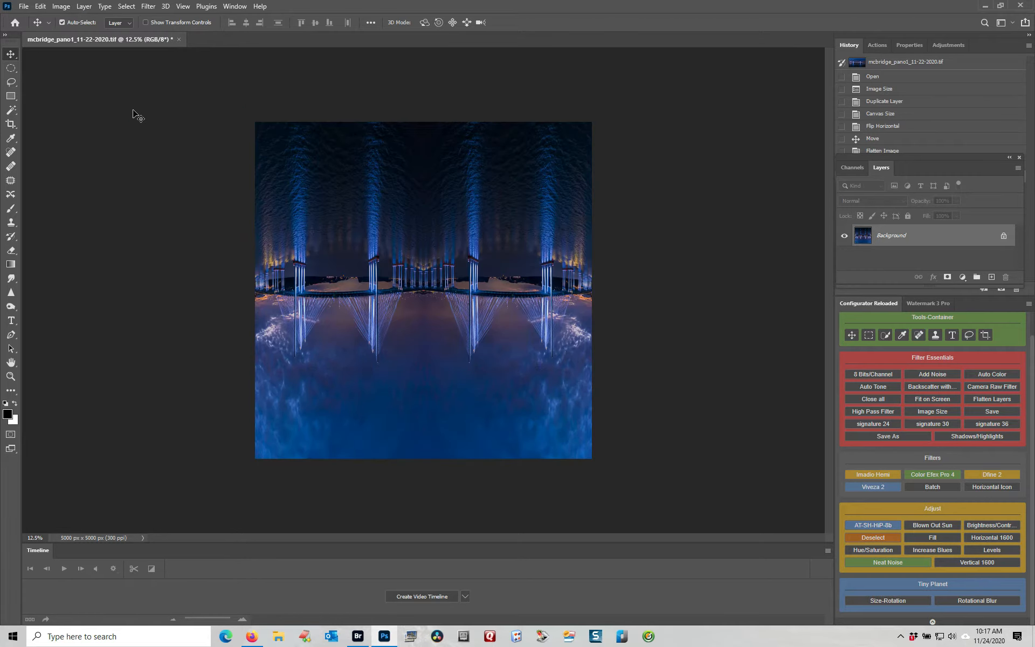
Step: Apply the Polar Coordinates distortion filter to the rotated image with the Rectangular to Polar option
click(148, 6)
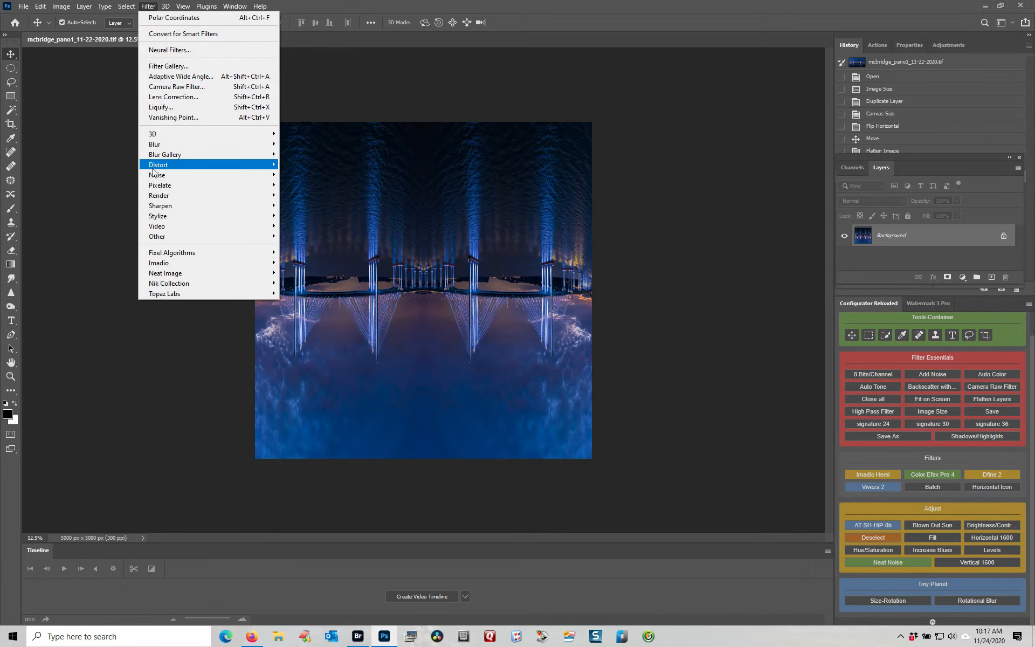
mouse_move(158, 165)
click(317, 185)
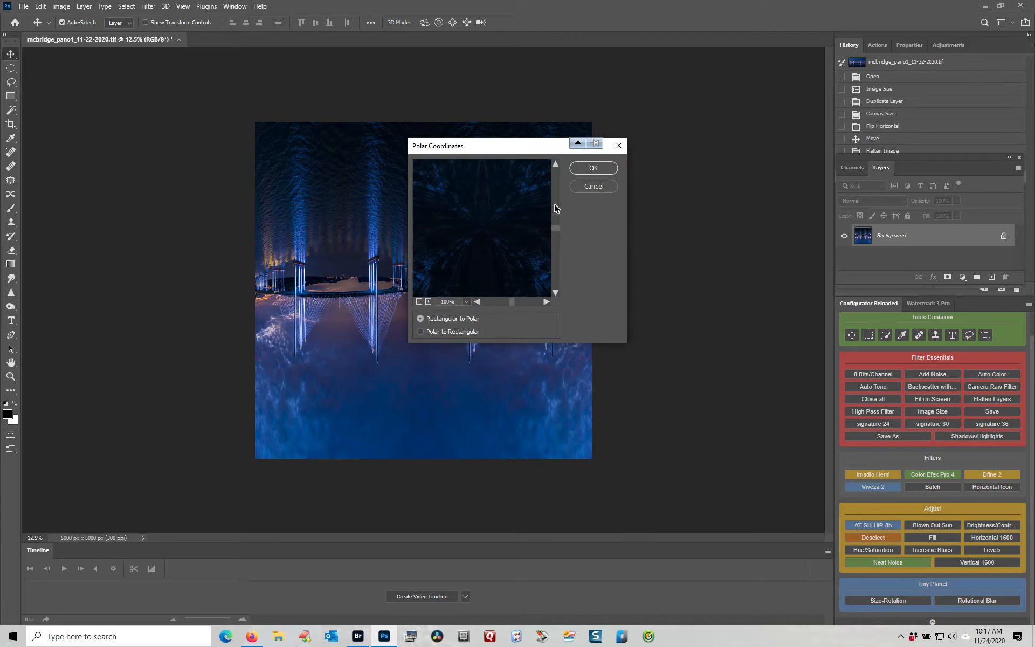
click(592, 174)
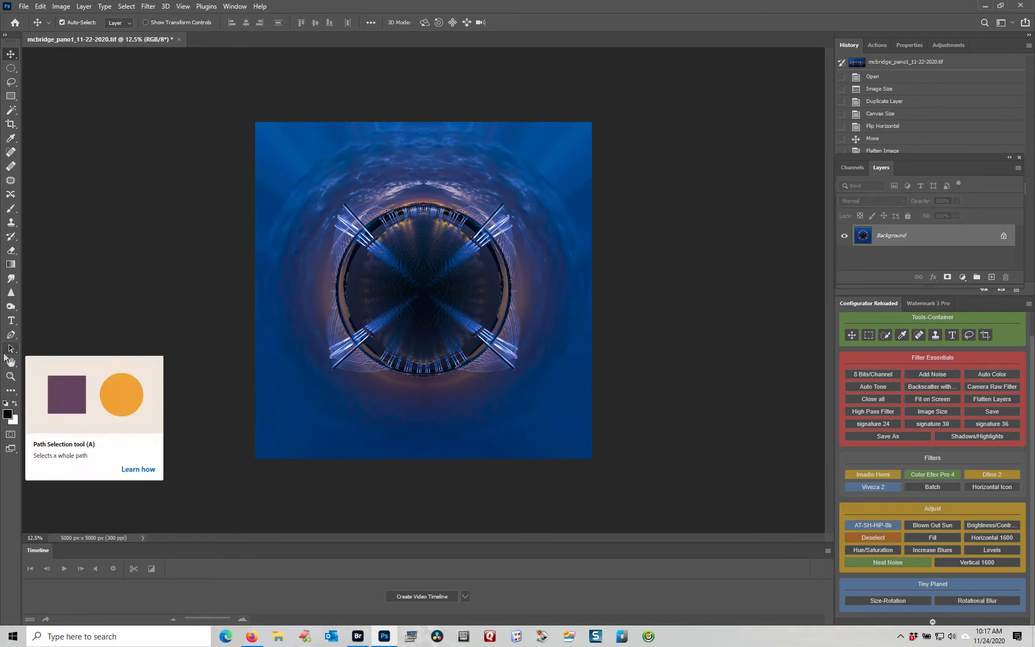
Step: Crop all four sides of the image closer around the circular planet, to about 3496 × 3480 pixels
click(11, 123)
drag(423, 123, 426, 146)
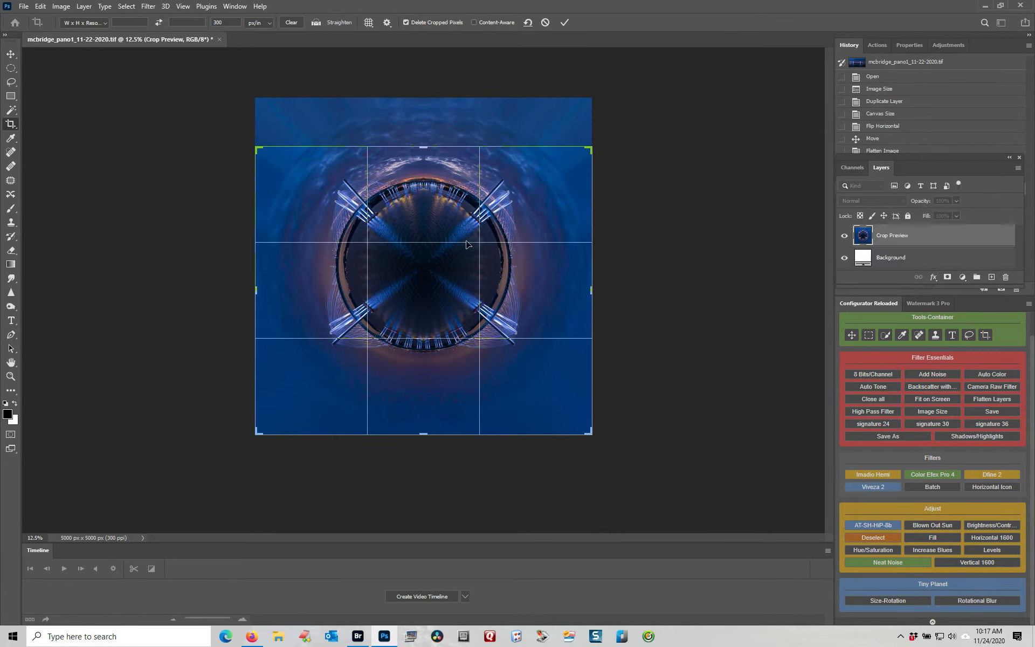
drag(590, 289, 562, 290)
drag(426, 434, 424, 405)
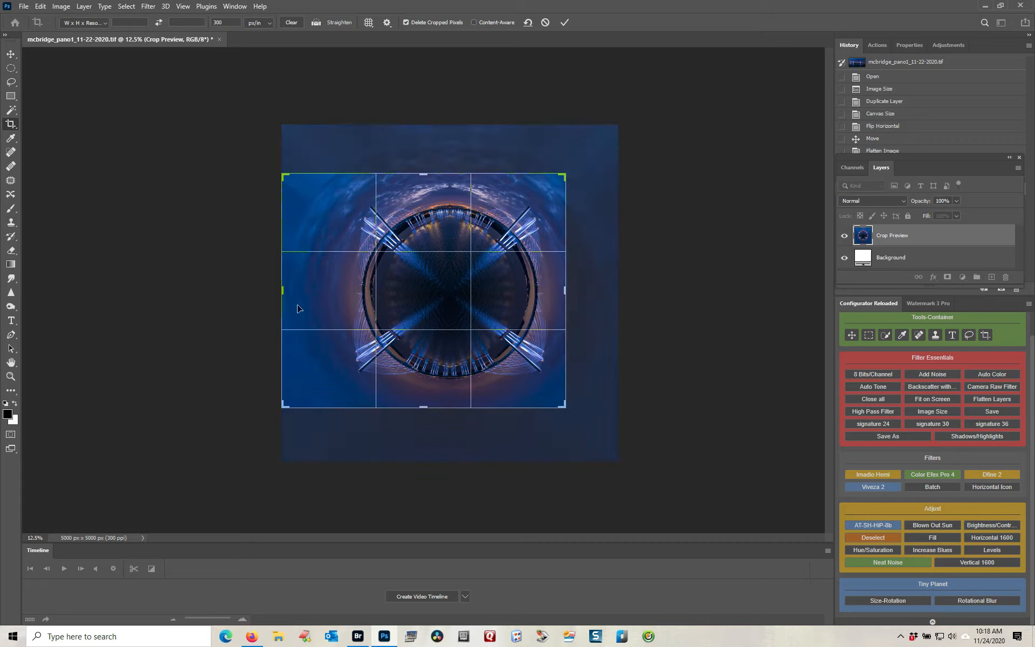
drag(285, 291, 308, 291)
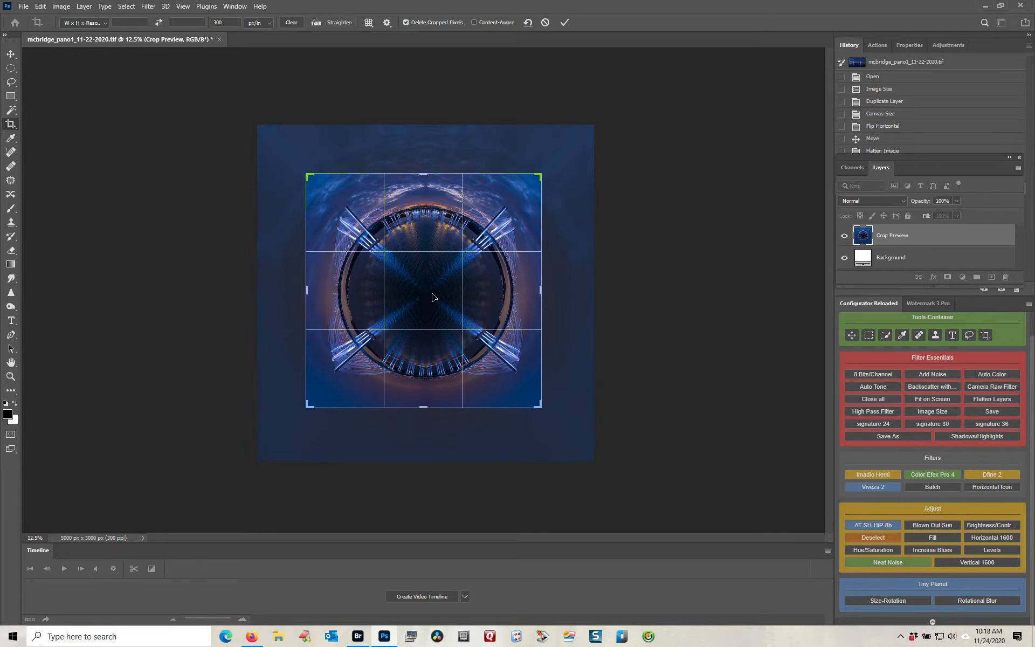
key(Return)
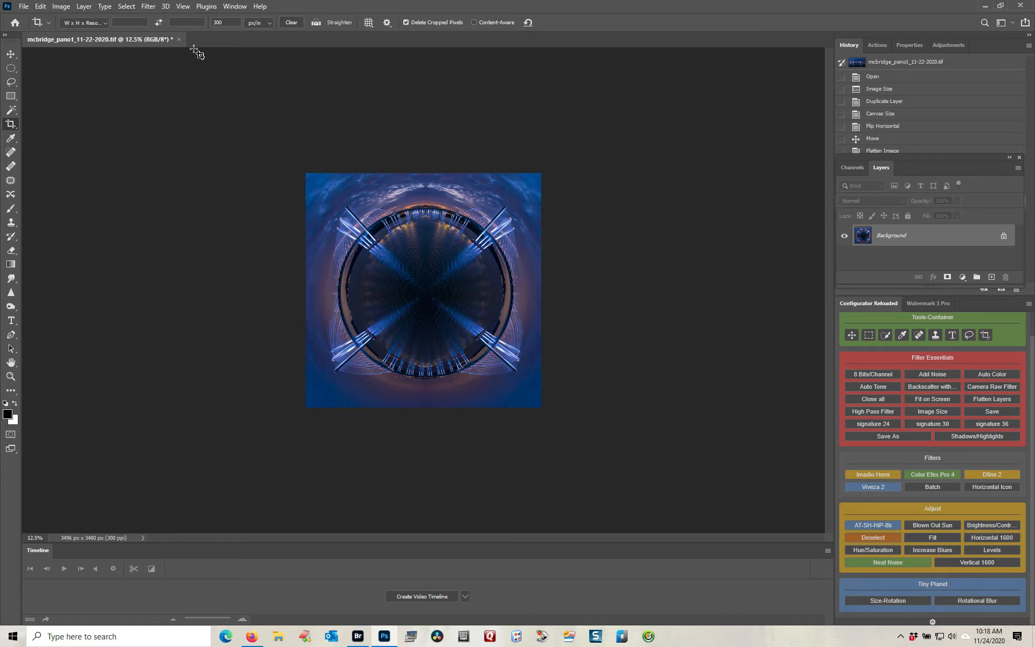
click(182, 6)
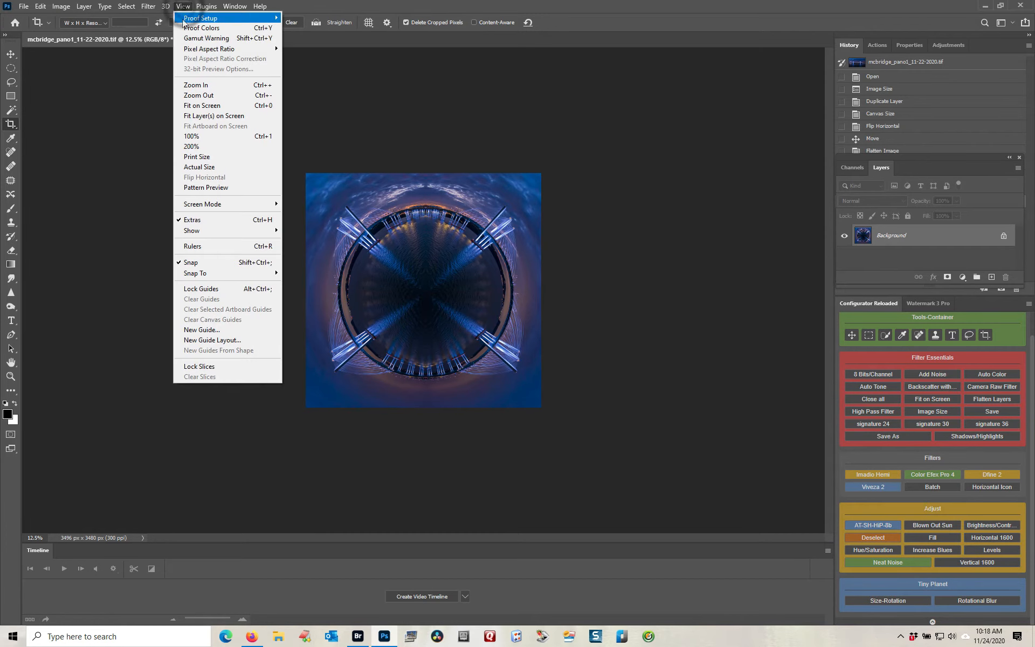
click(199, 105)
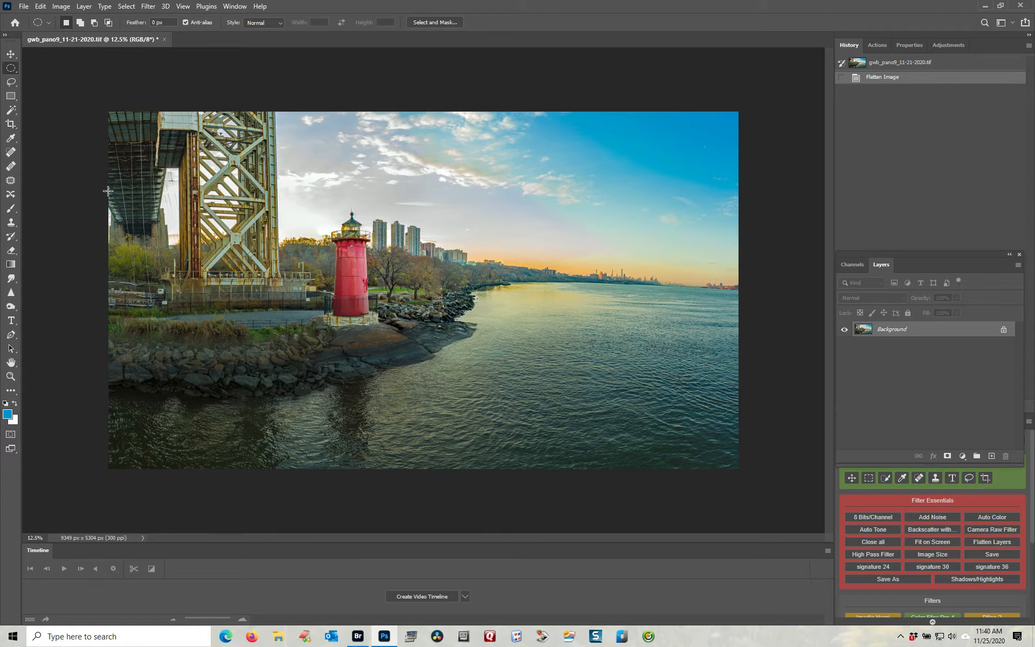
Step: Resize the lighthouse panorama proportionally to a width of 5000 pixels, with width and height linked
click(60, 7)
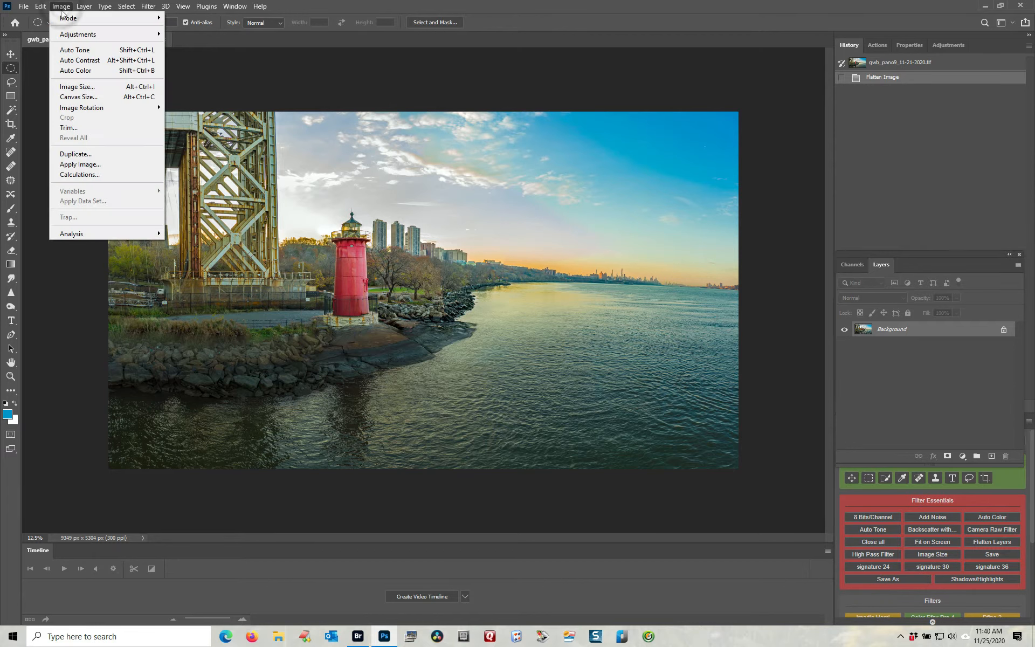
click(61, 86)
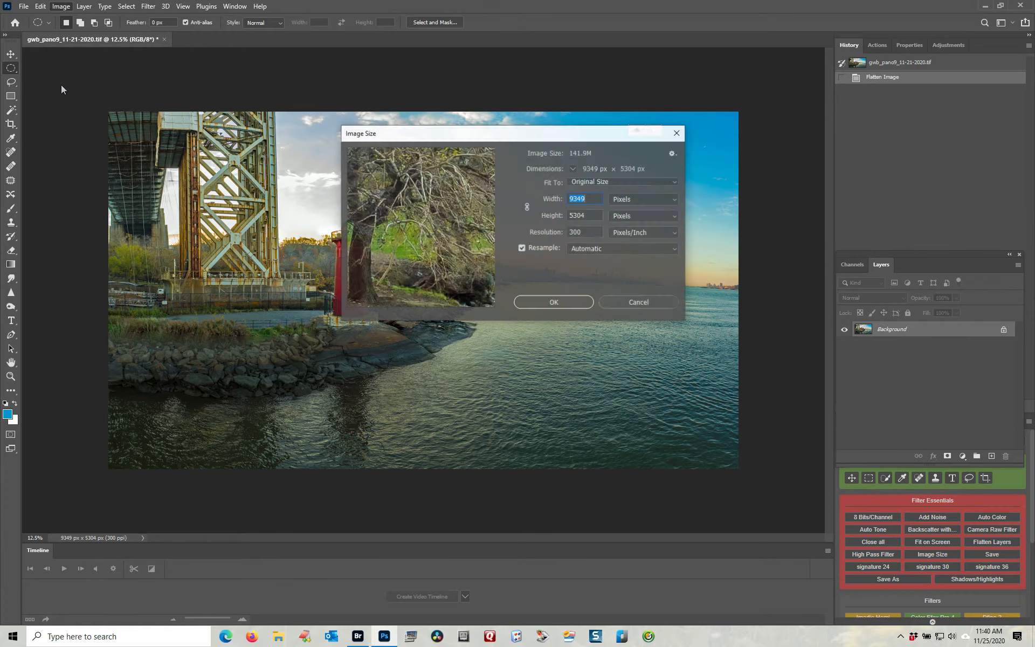
click(526, 207)
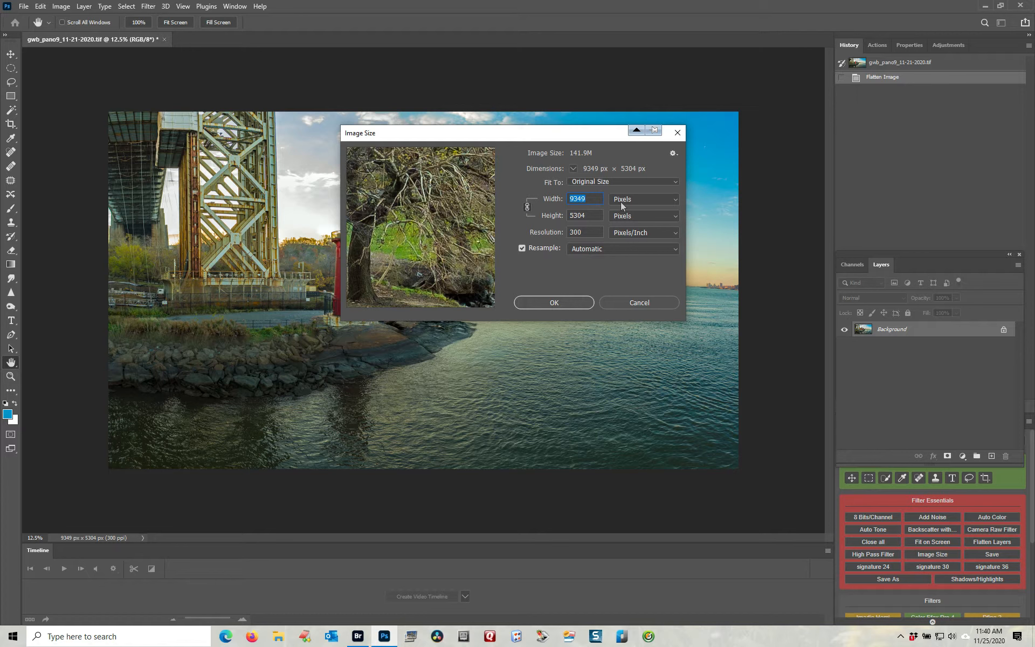
text(5000)
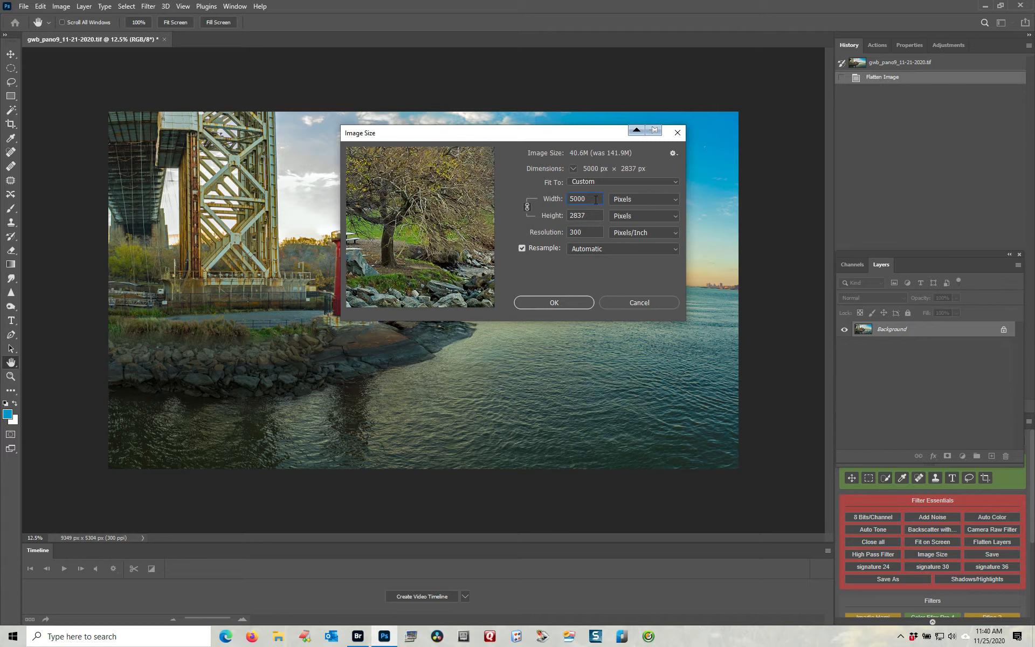
click(542, 297)
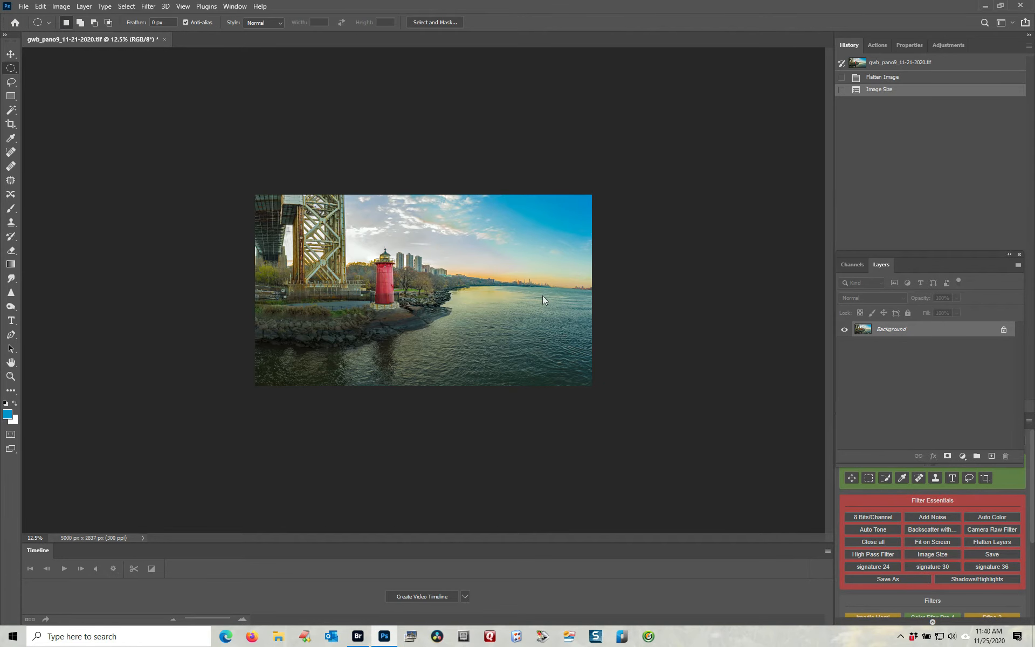
Step: Duplicate the Background layer of the lighthouse image under the name Background copy
right_click(930, 332)
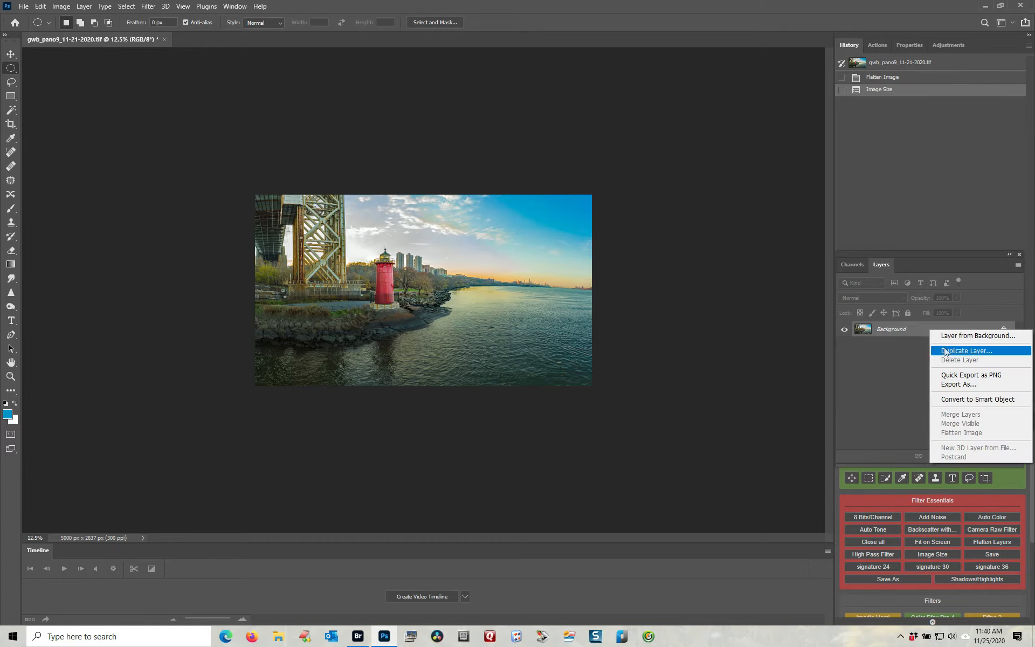
click(944, 351)
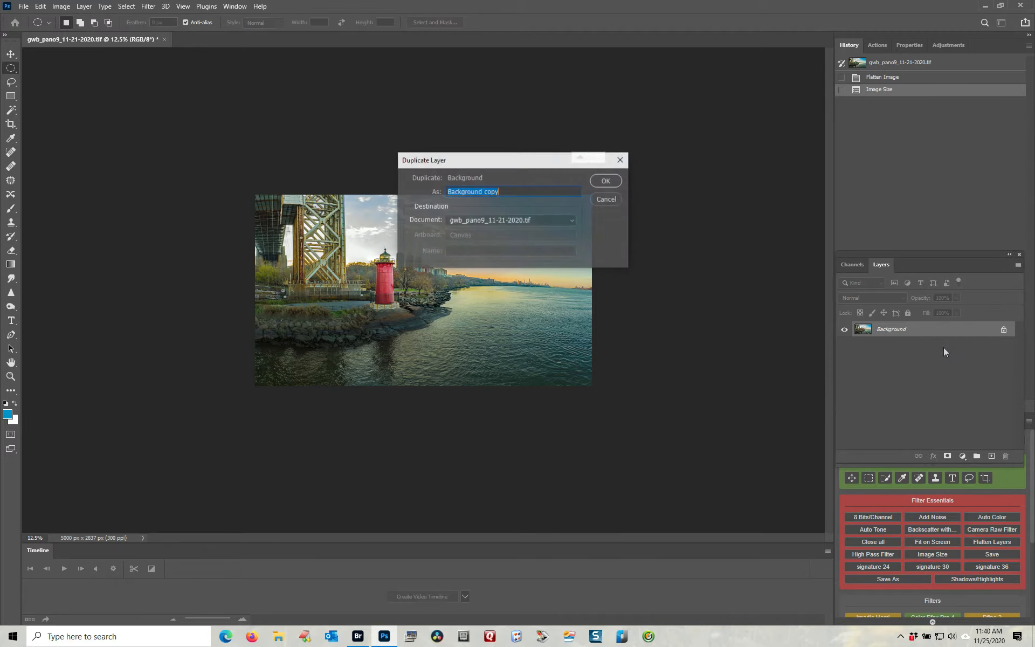
click(606, 182)
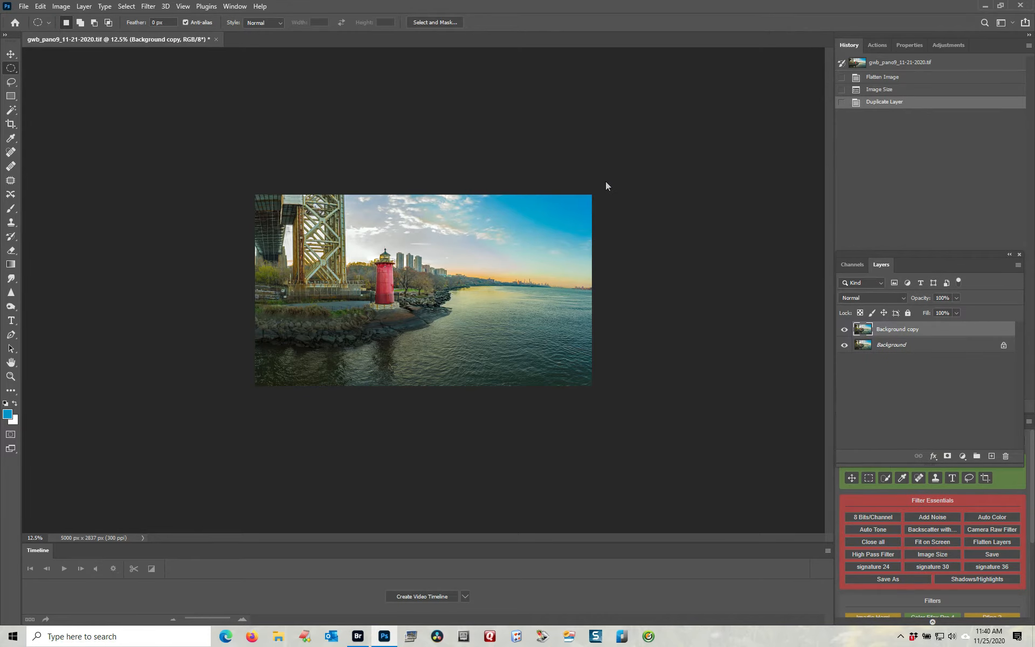
Step: With the Background layer selected, extend the canvas to a width of 10000 pixels, anchored at the middle left so the space is added to the right
click(935, 350)
click(61, 6)
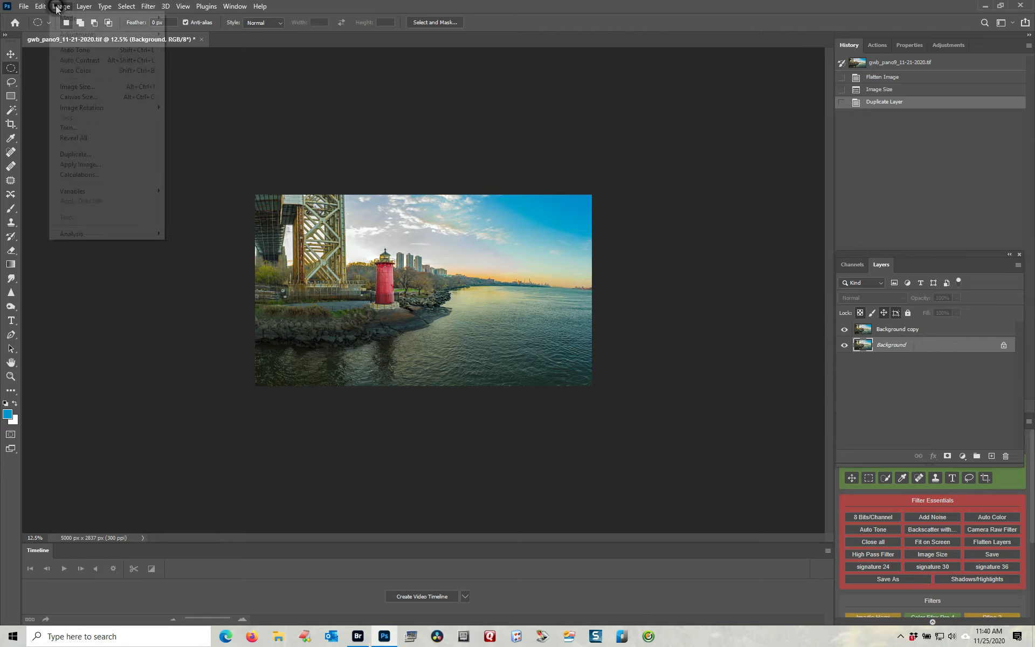
click(60, 97)
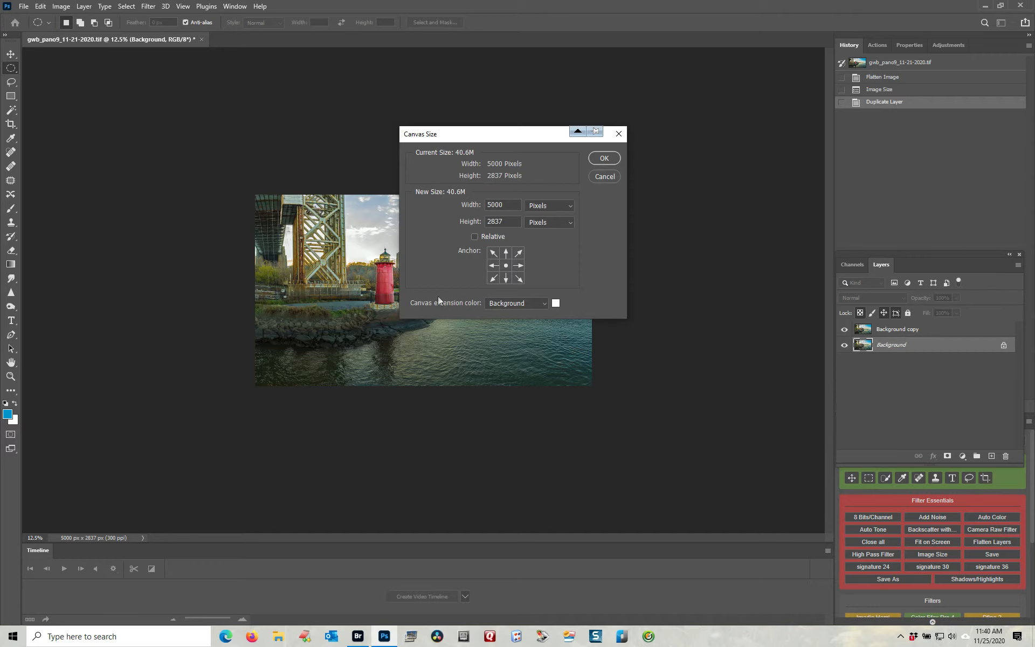
click(493, 266)
double_click(506, 206)
text(10000)
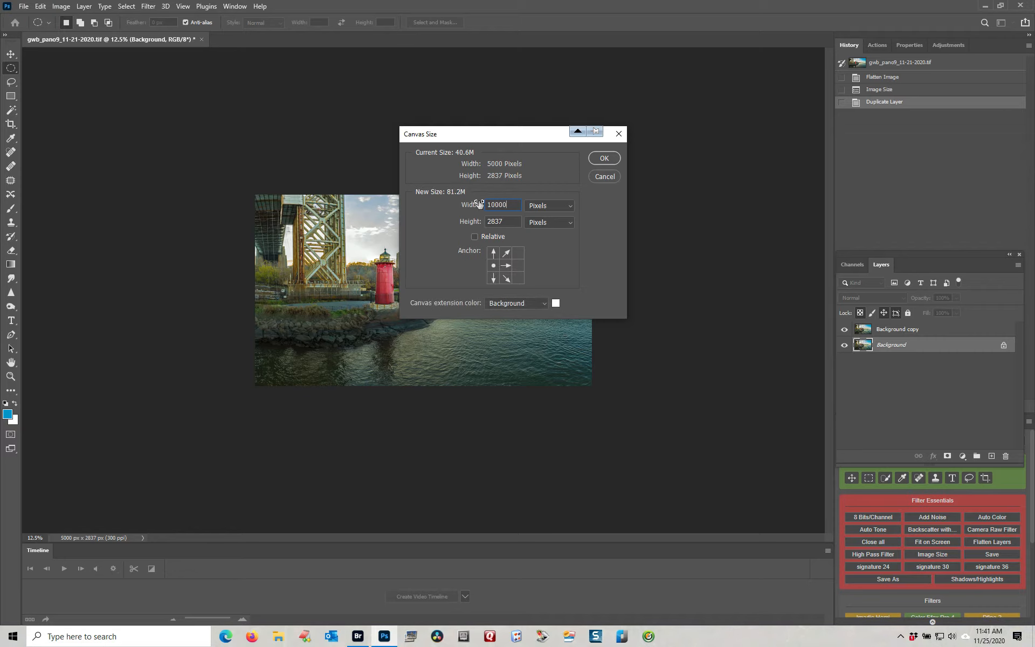
click(616, 158)
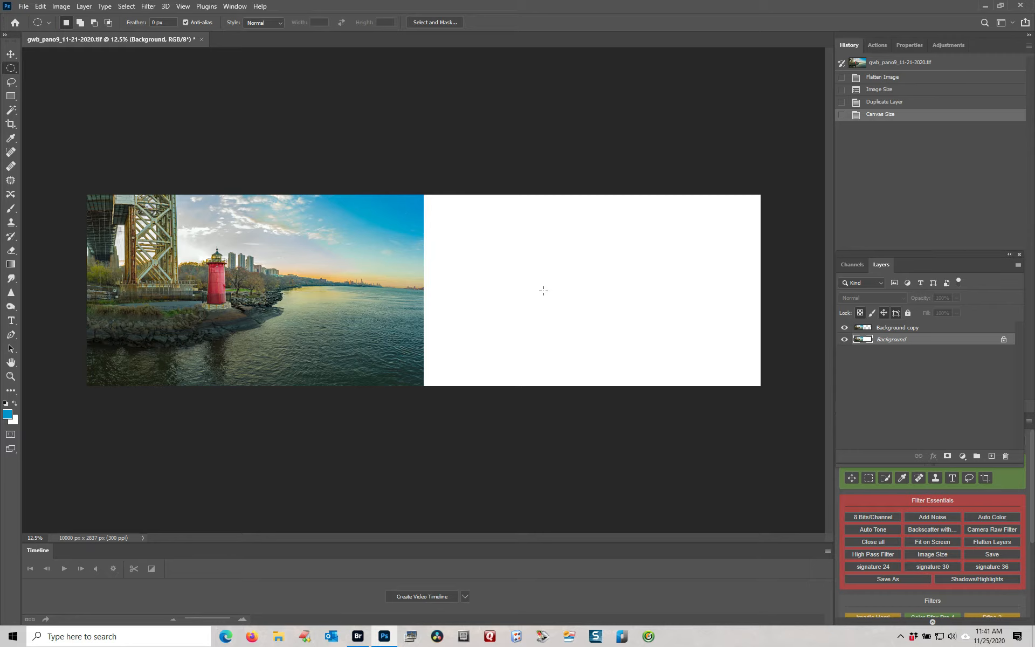
Step: Flip the Background copy layer horizontally with a Transform, leaving the Background layer as it is
click(914, 330)
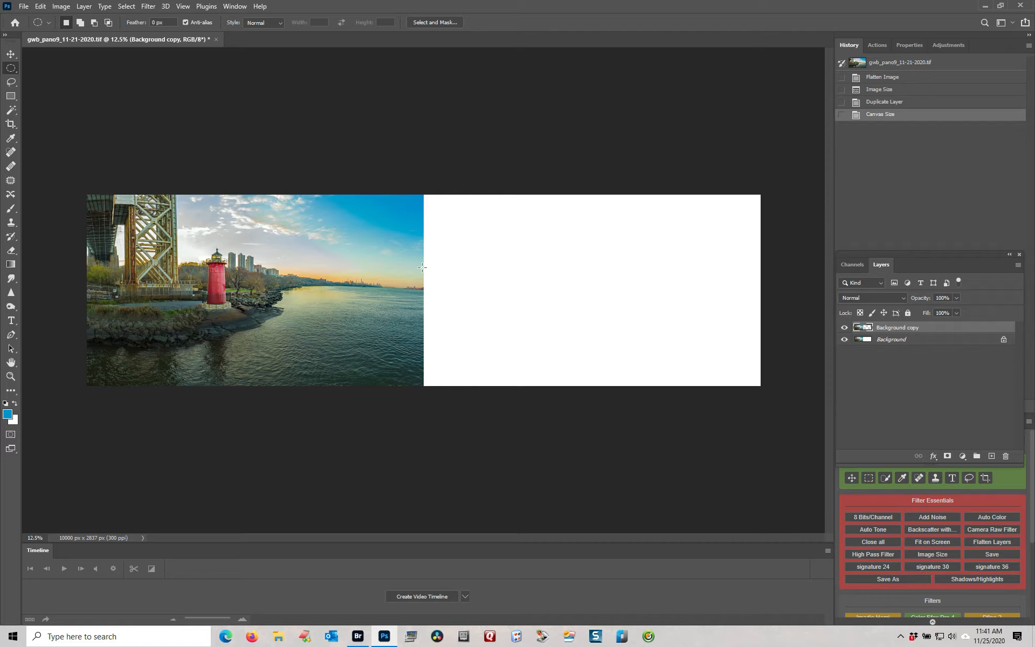
click(67, 7)
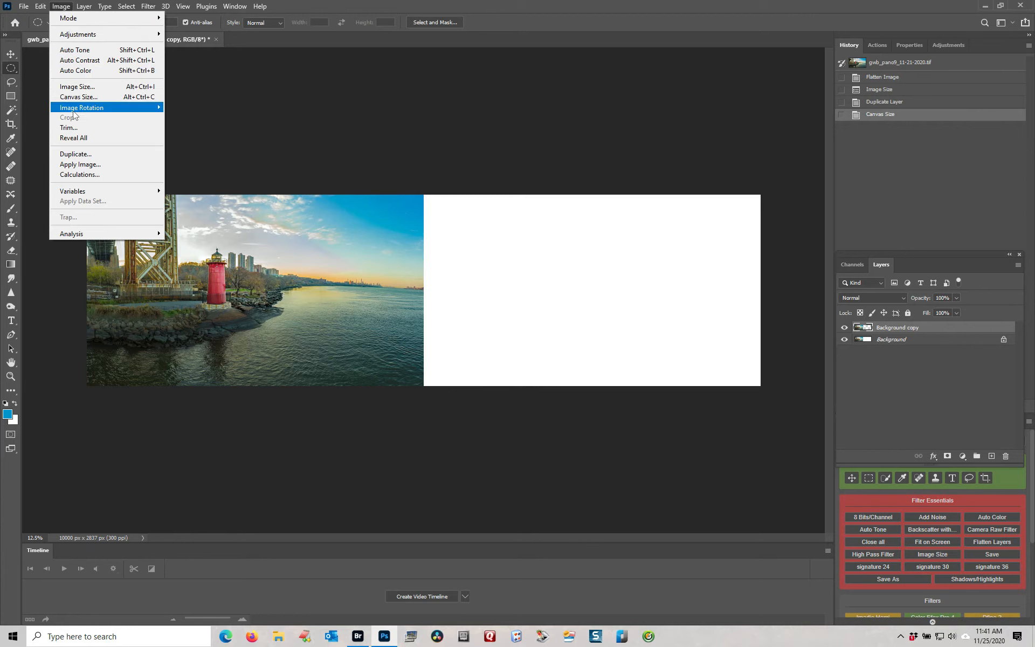
mouse_move(73, 110)
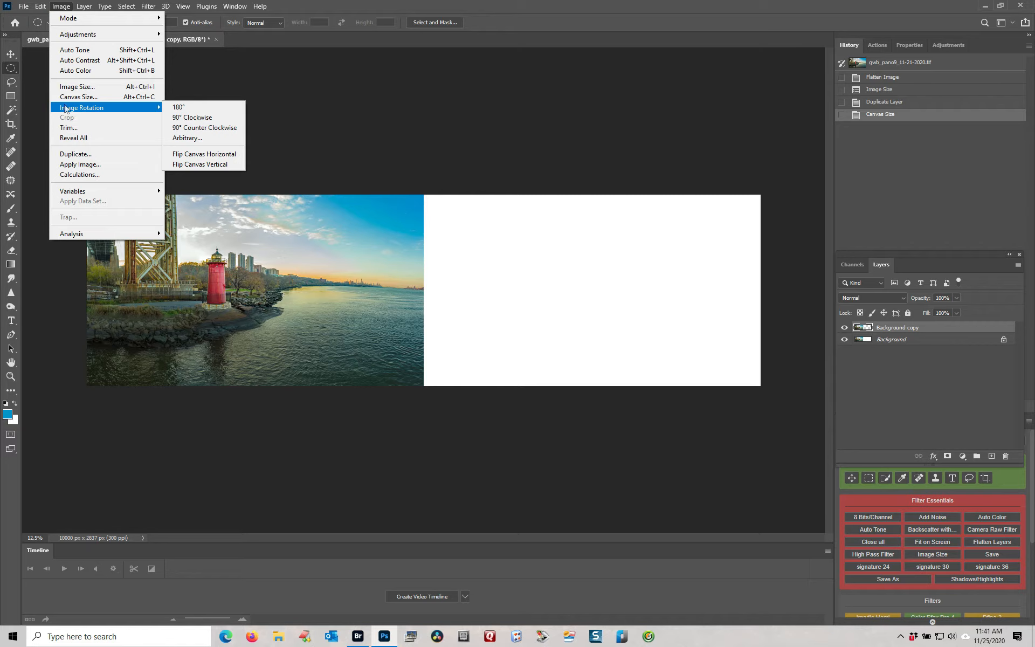
click(41, 88)
click(40, 6)
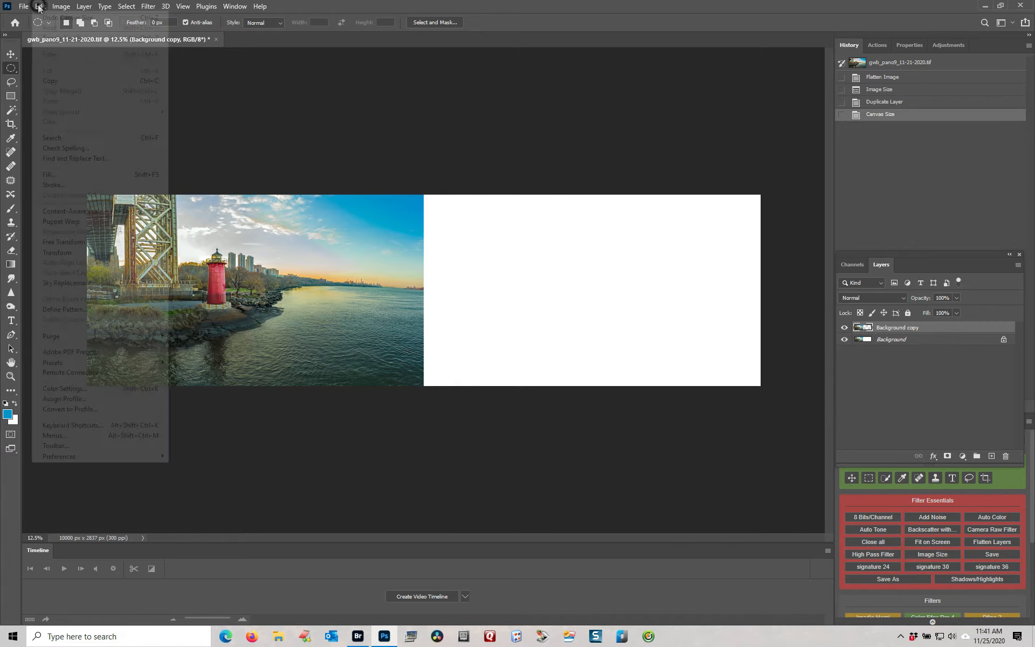
mouse_move(47, 254)
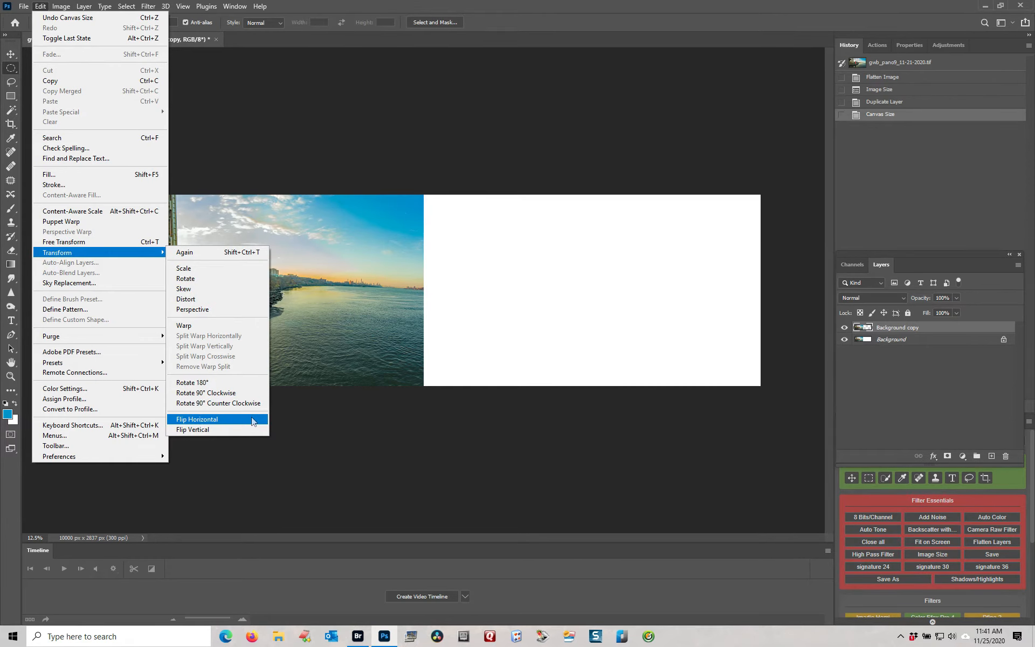
click(251, 418)
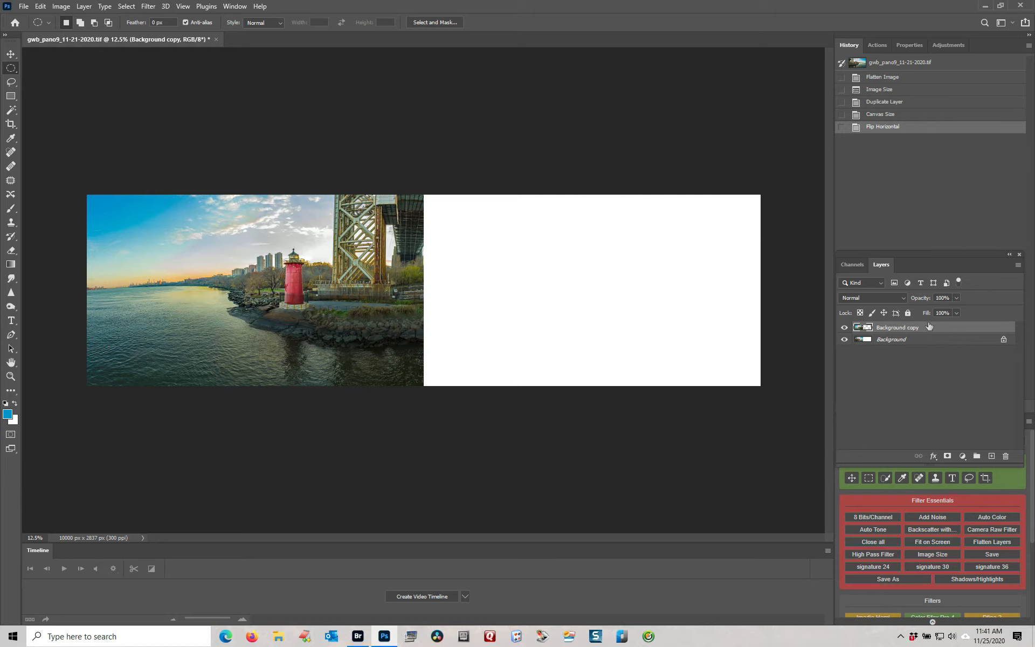
Step: Move the flipped Background copy onto the blank right half of the canvas to mirror the scene, and flatten the image
click(10, 53)
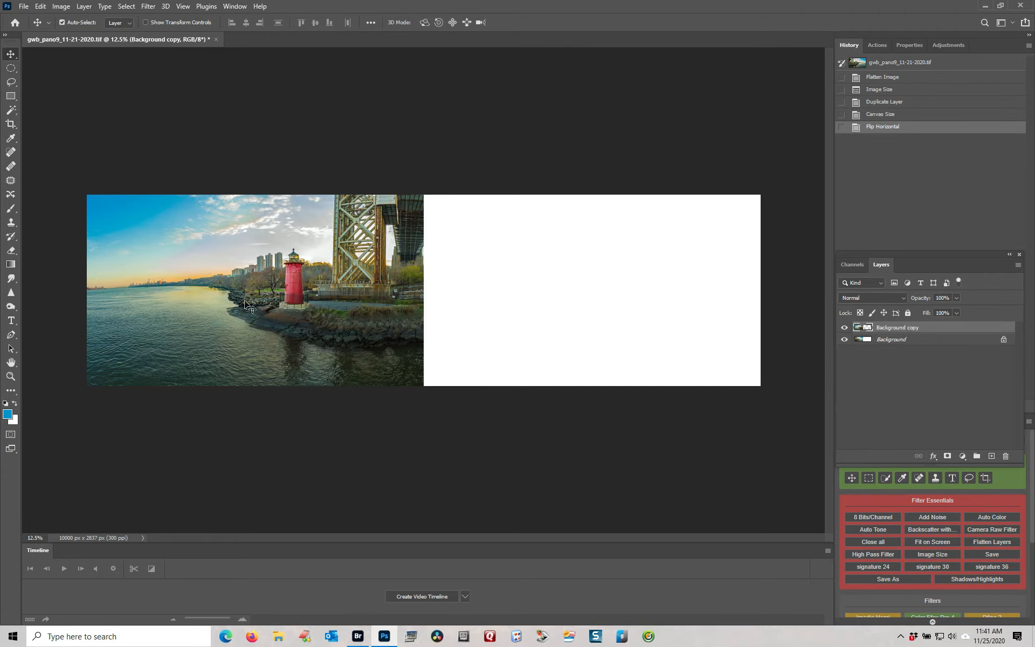
drag(255, 307, 585, 303)
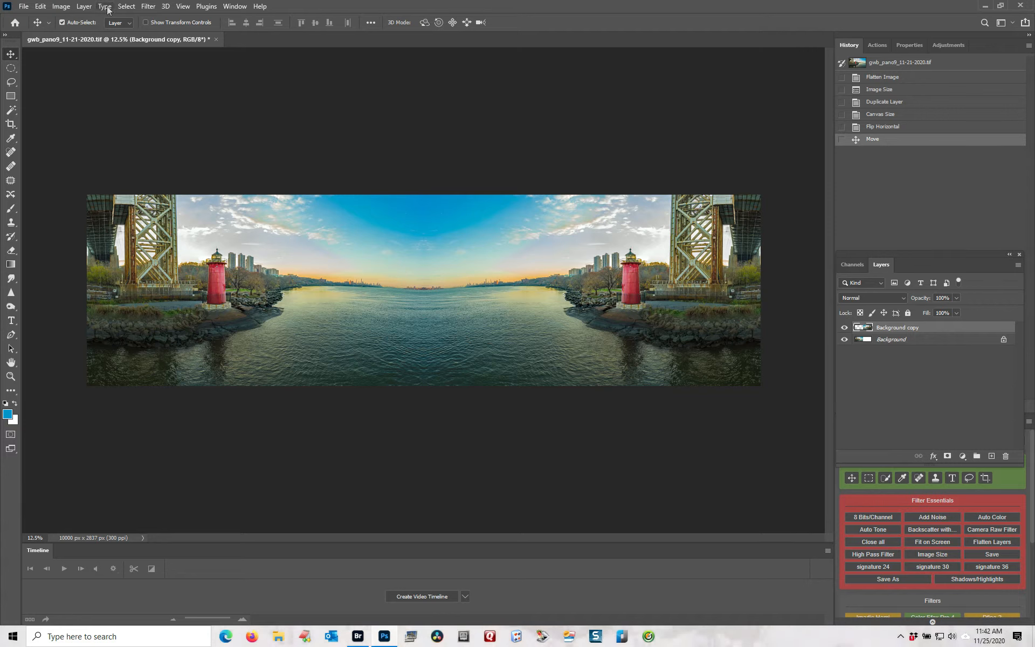
click(84, 6)
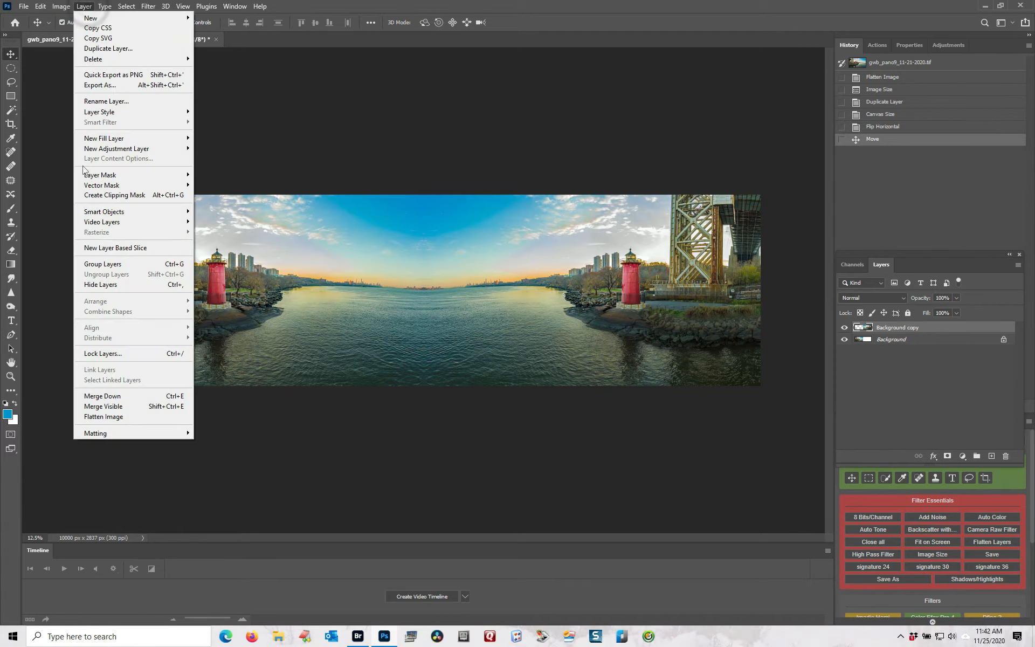
click(98, 418)
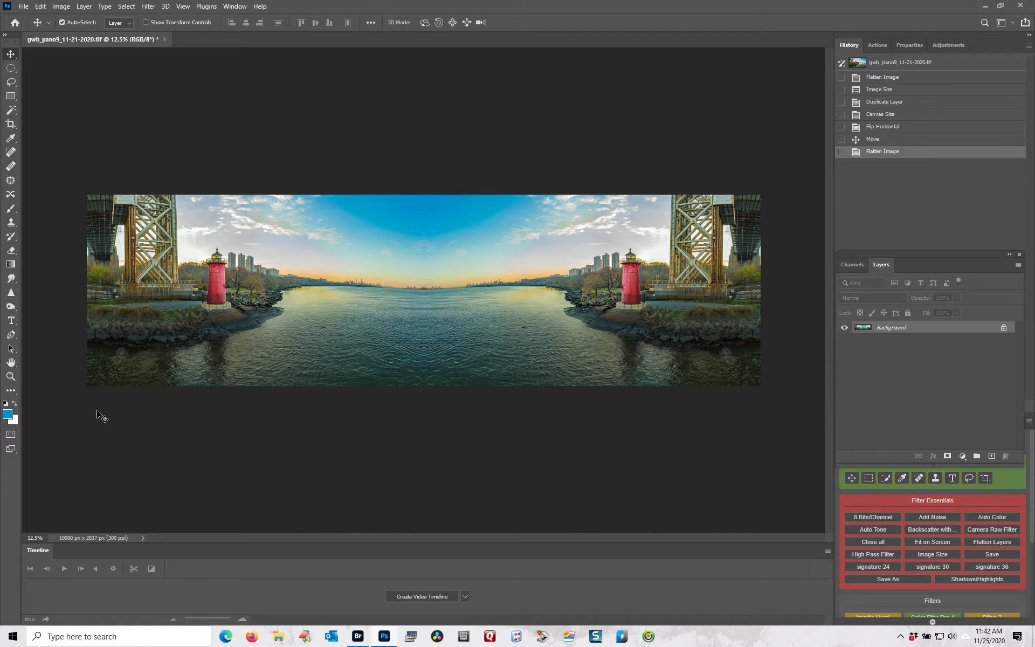
Step: Resize the mirrored lighthouse panorama to a 5000 × 5000 pixel square, with width and height unlinked
click(60, 7)
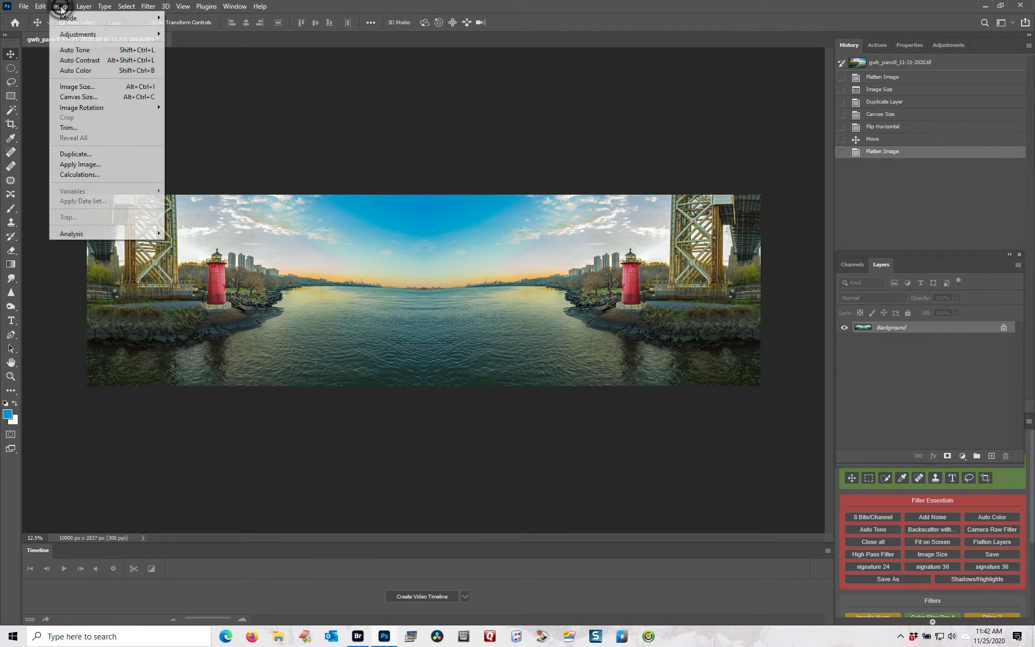
click(66, 86)
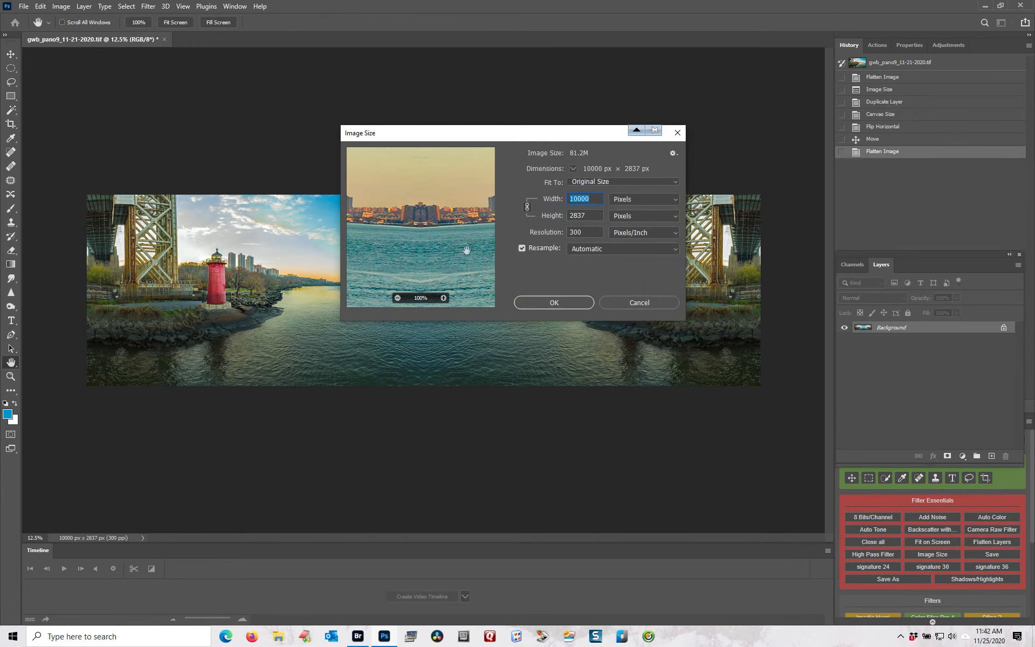
click(527, 207)
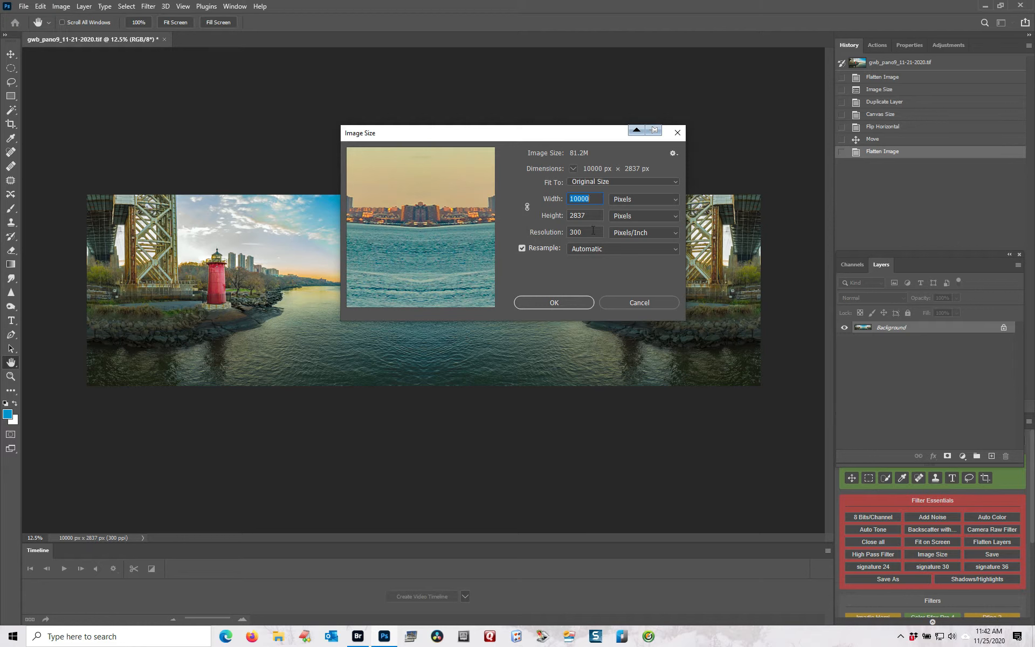
text(5000)
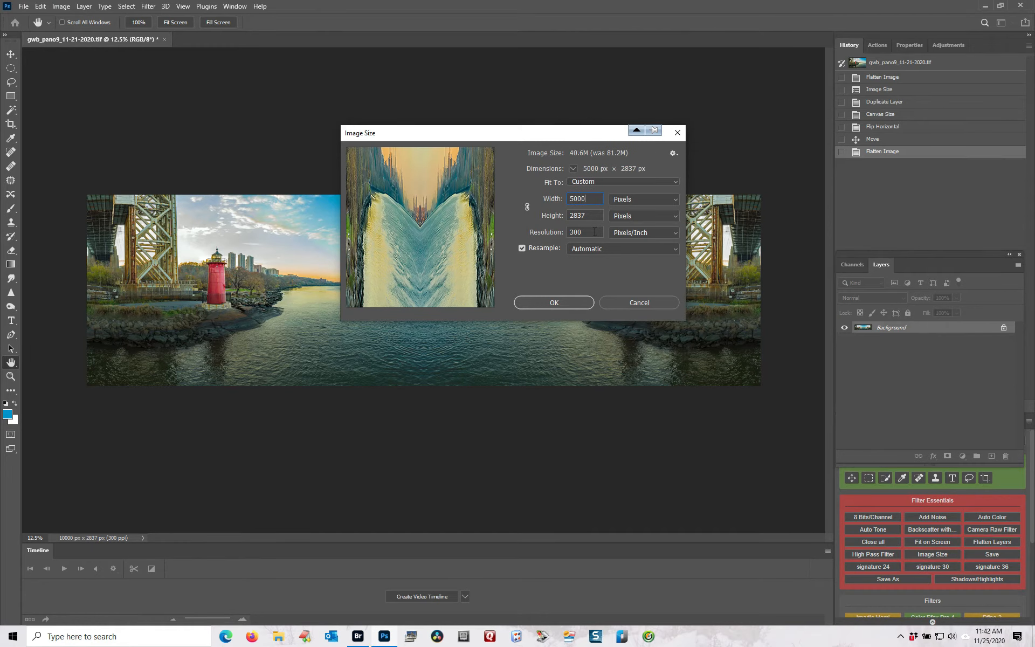
double_click(585, 216)
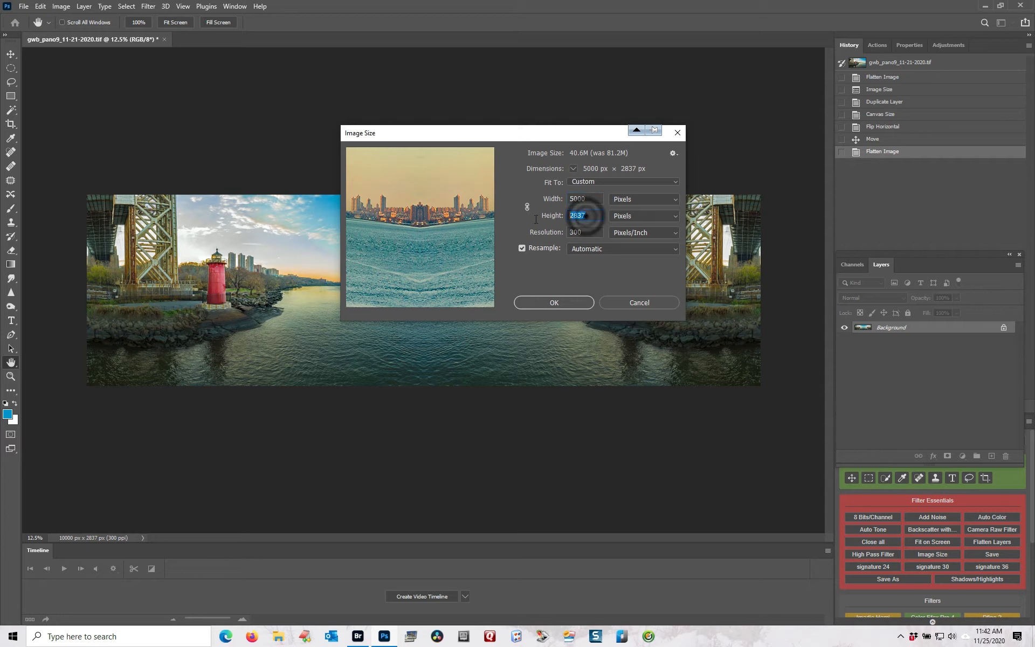
text(5000)
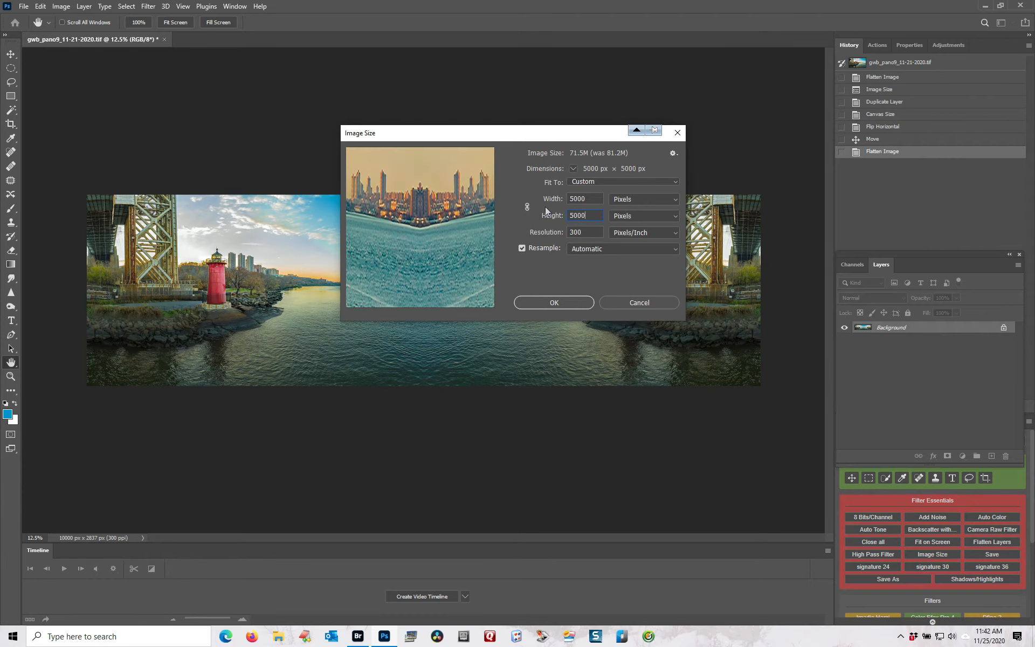
click(564, 300)
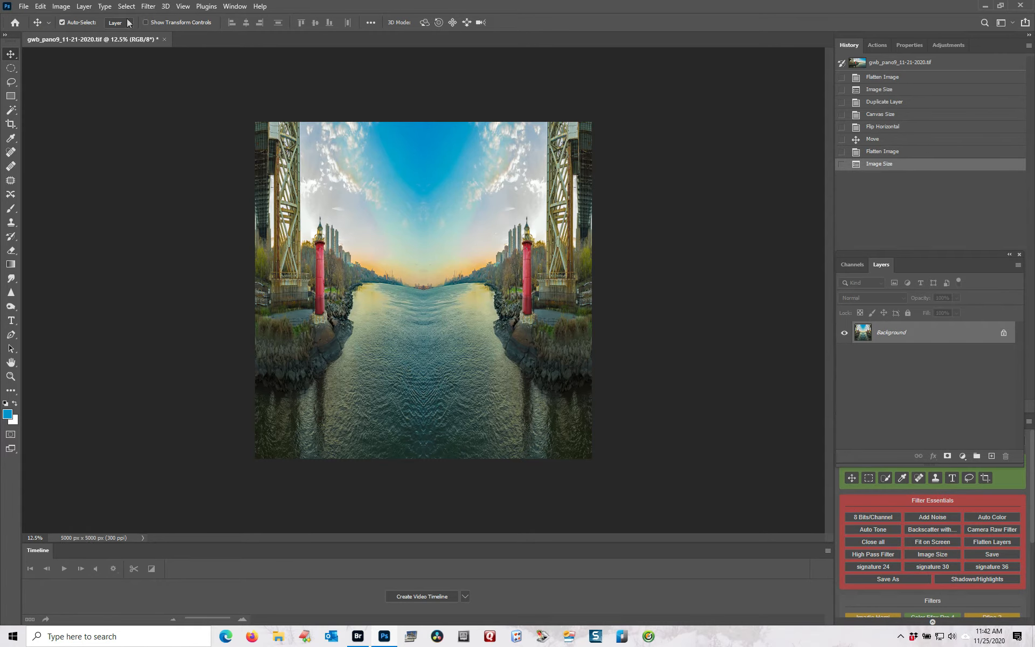
Step: Rotate the whole square lighthouse image by 180°
click(61, 7)
mouse_move(113, 108)
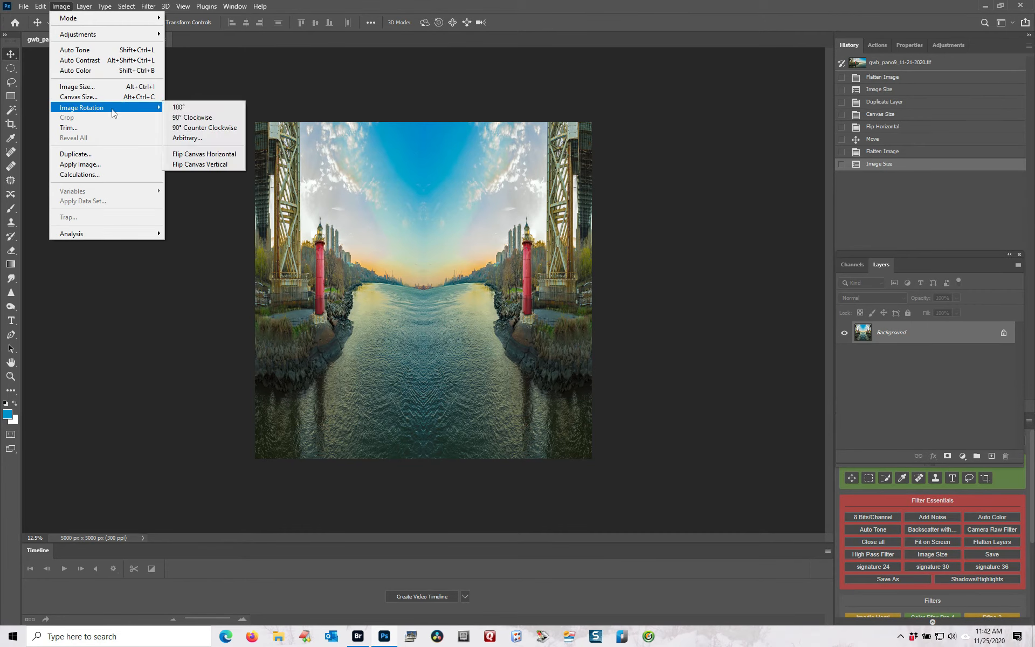
click(183, 110)
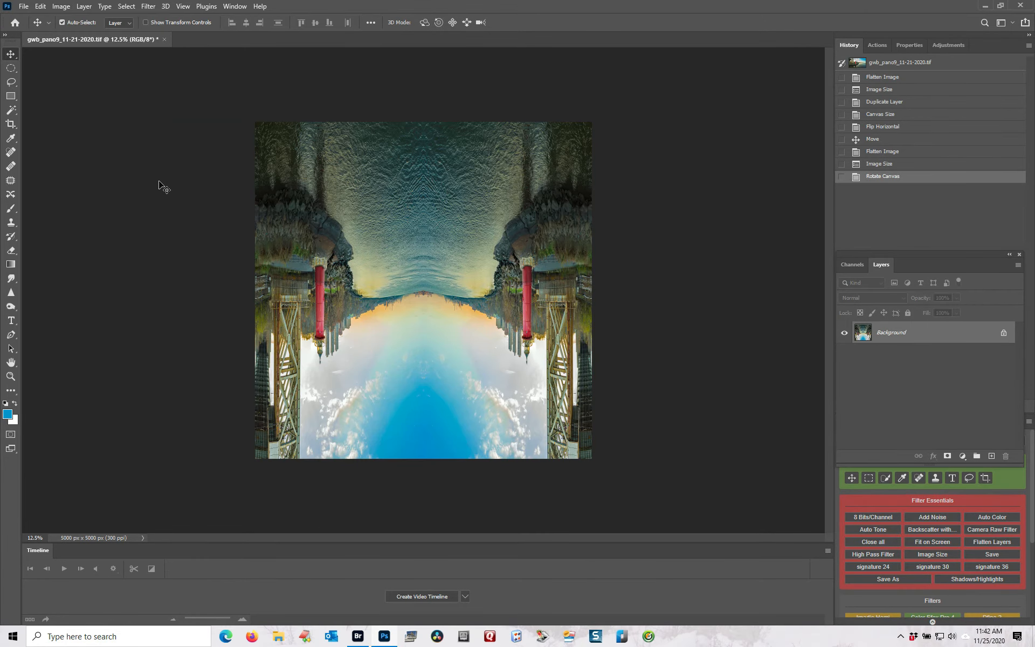
Step: Apply the Polar Coordinates distortion to the upside-down image with the Rectangular to Polar option
click(149, 7)
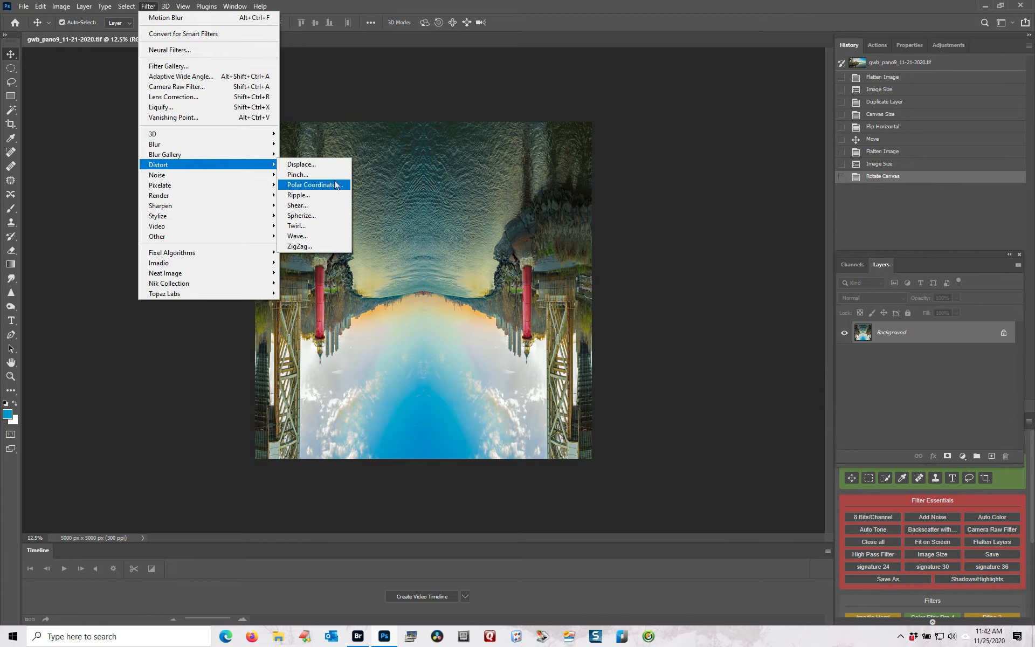
click(302, 184)
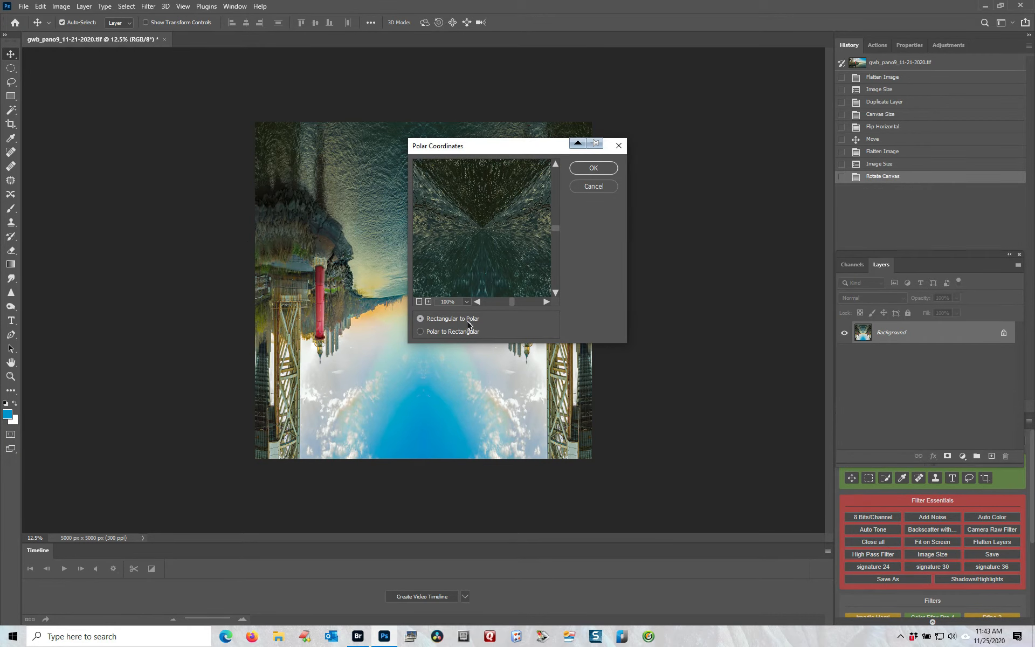
click(595, 168)
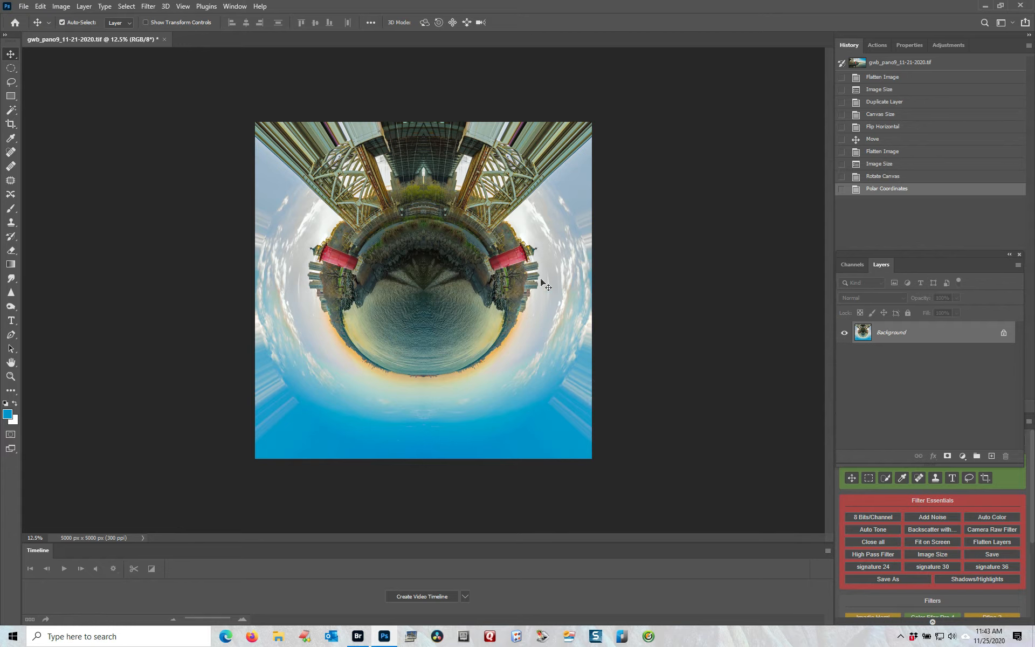
Step: Crop all four sides closer around the lighthouse planet, to about 3832 × 3618 pixels
click(184, 9)
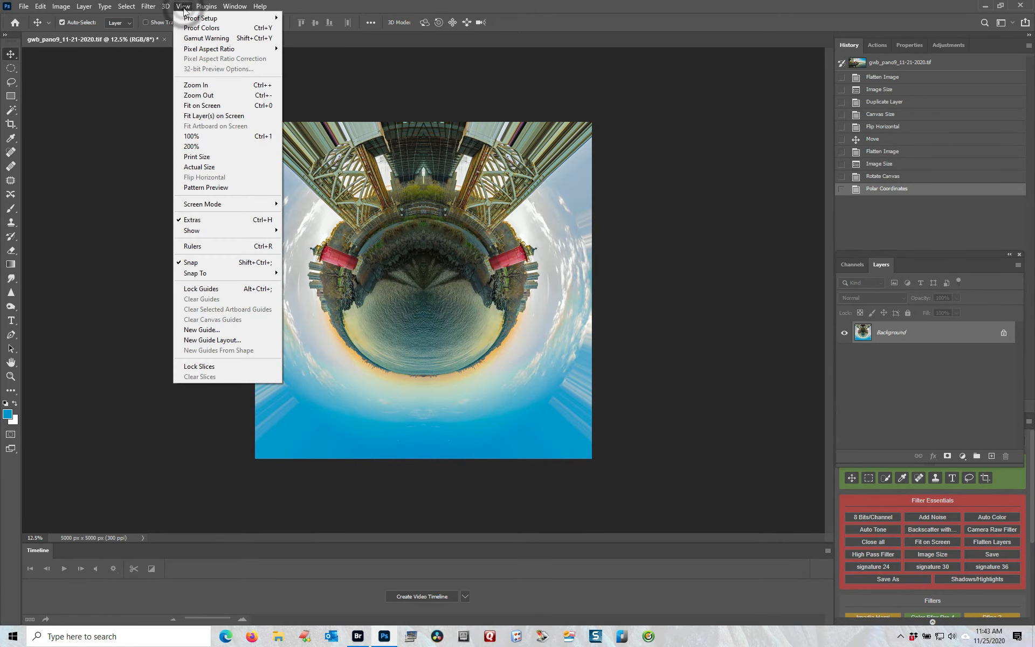
click(186, 107)
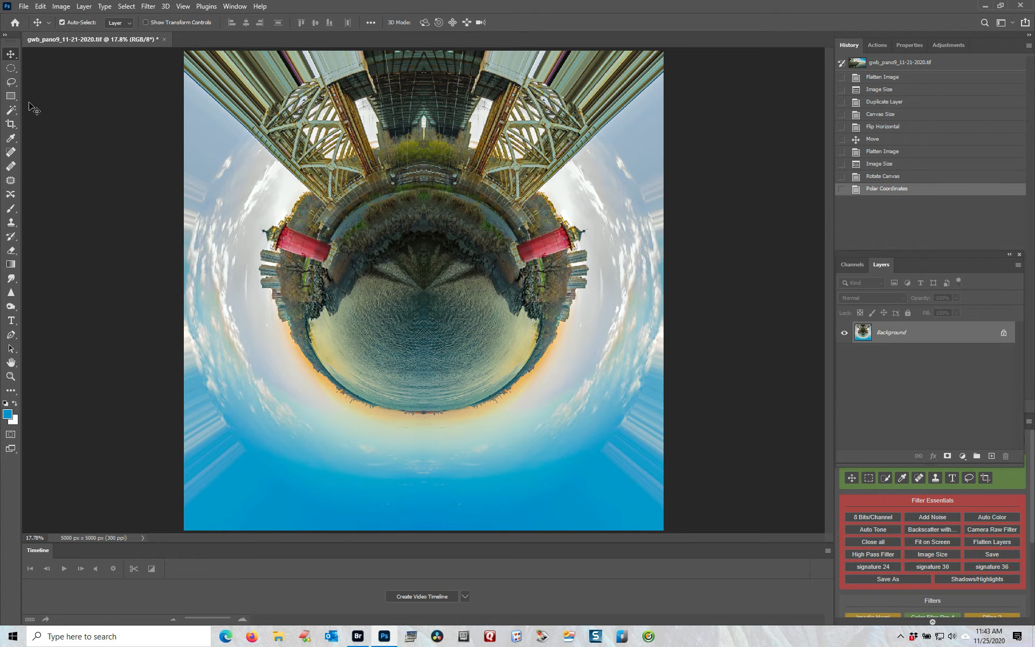
click(9, 125)
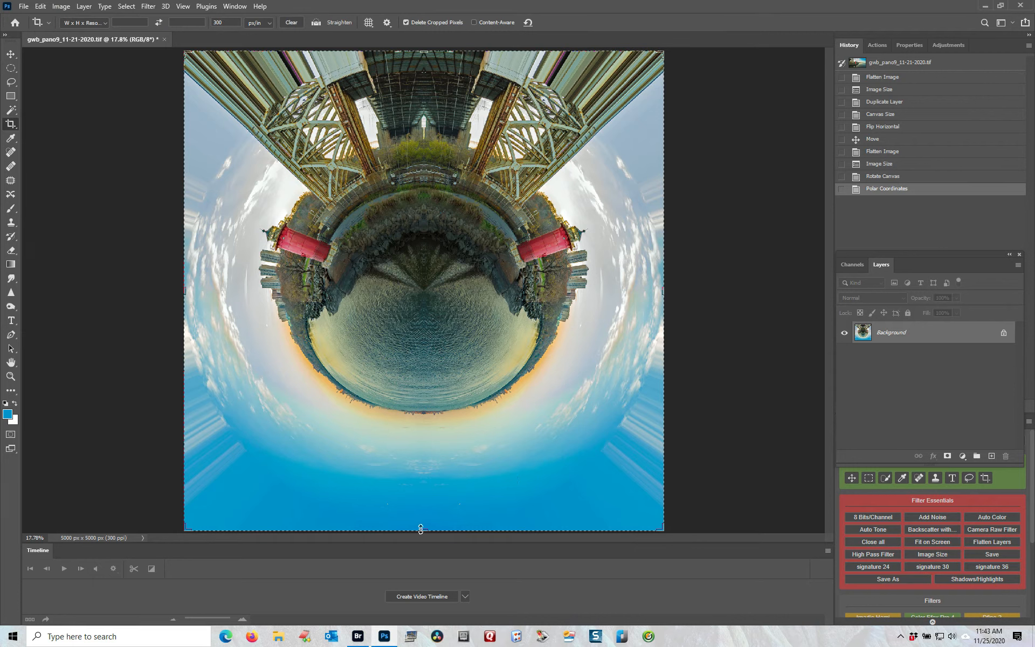
drag(426, 532, 431, 489)
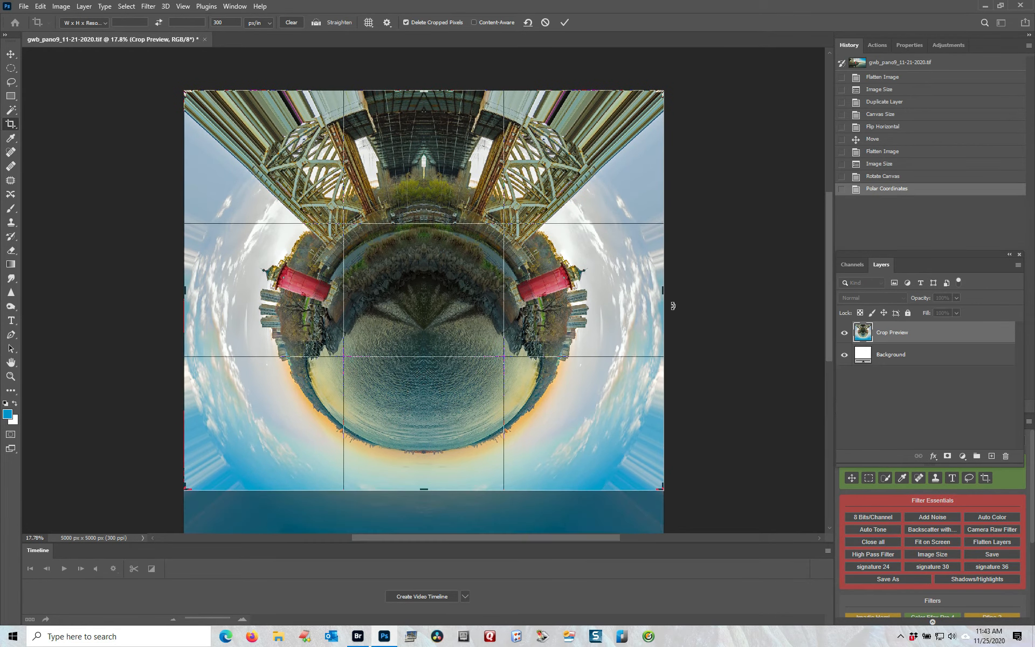
drag(663, 290, 635, 294)
drag(211, 290, 246, 290)
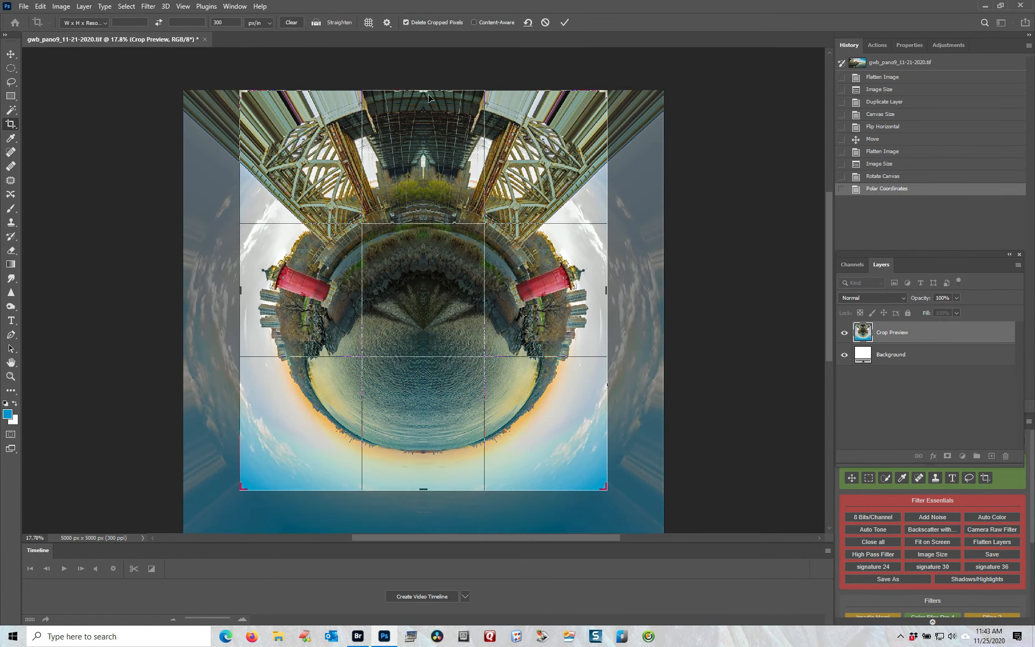
drag(424, 90, 423, 116)
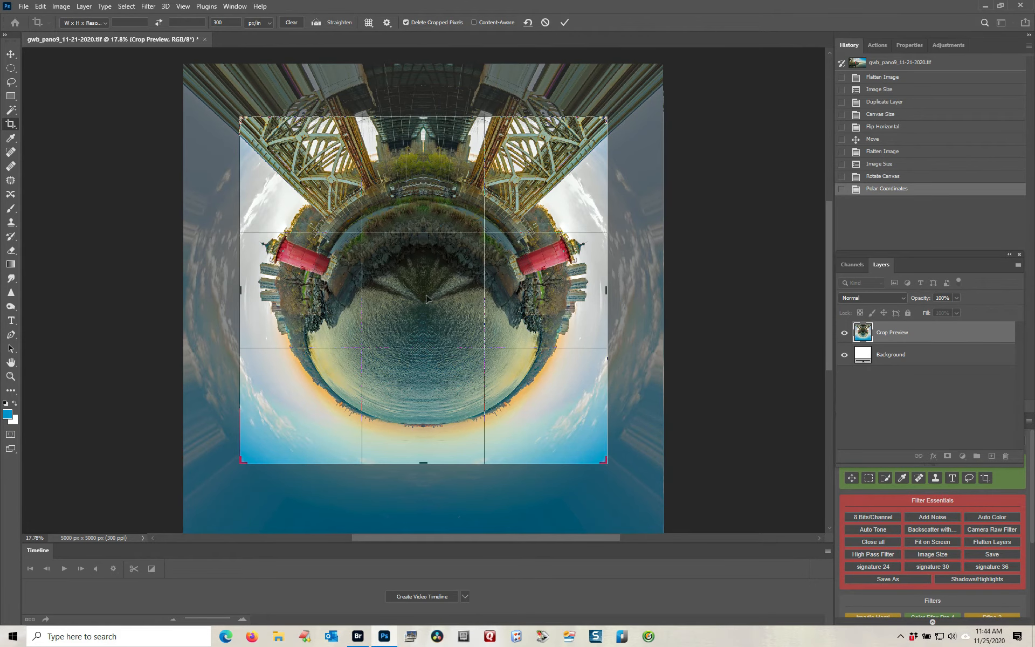
key(Return)
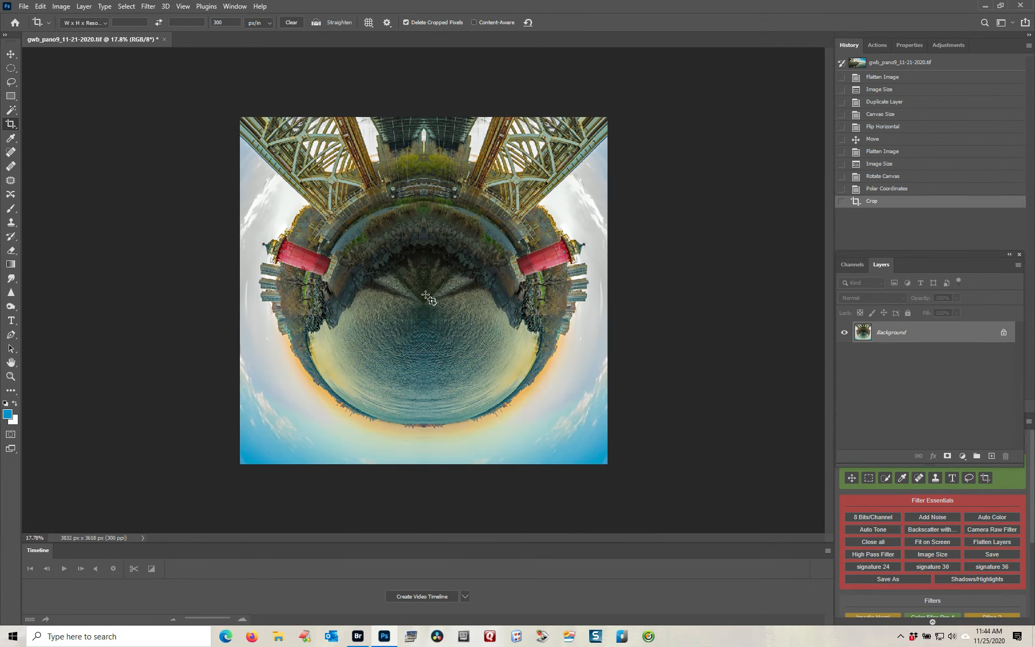
click(183, 6)
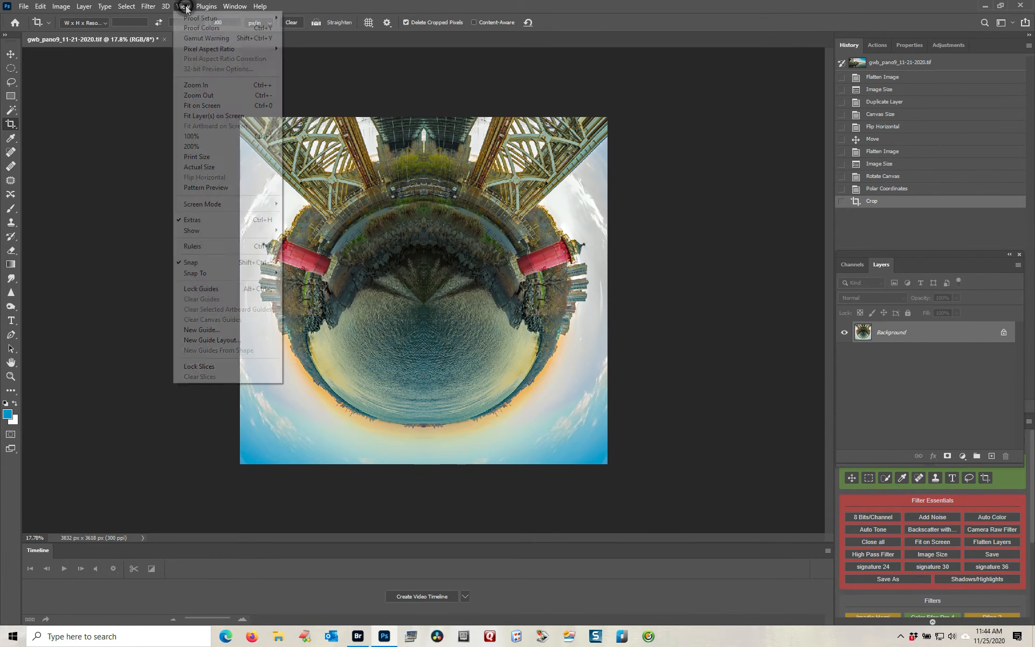
click(187, 106)
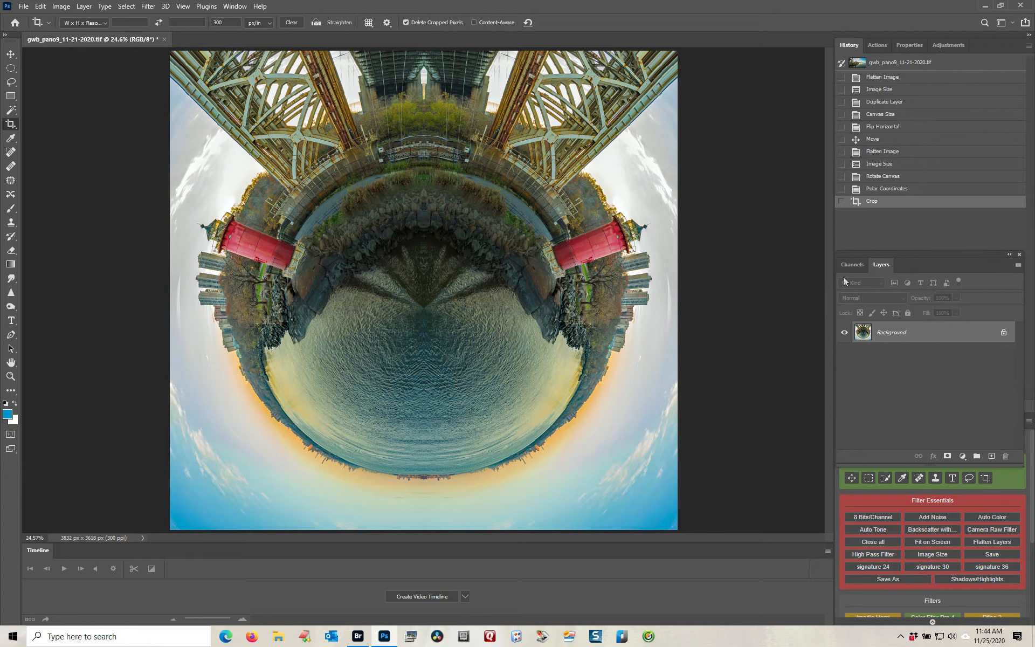
Step: Revert the image to the Polar Coordinates history state, undoing the crop, and fit it on screen
click(904, 190)
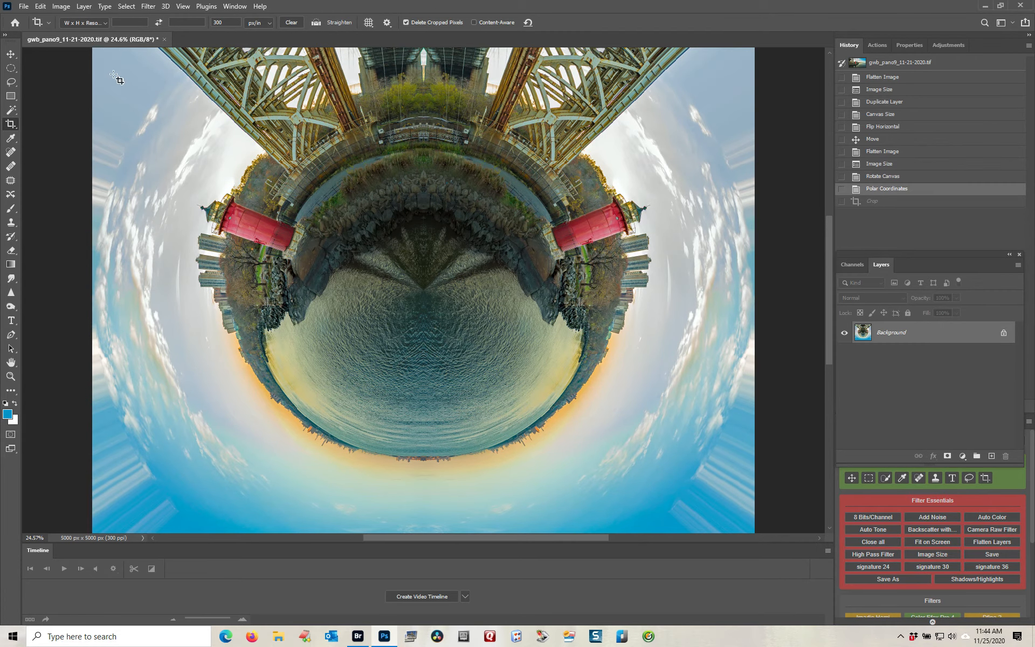
click(182, 6)
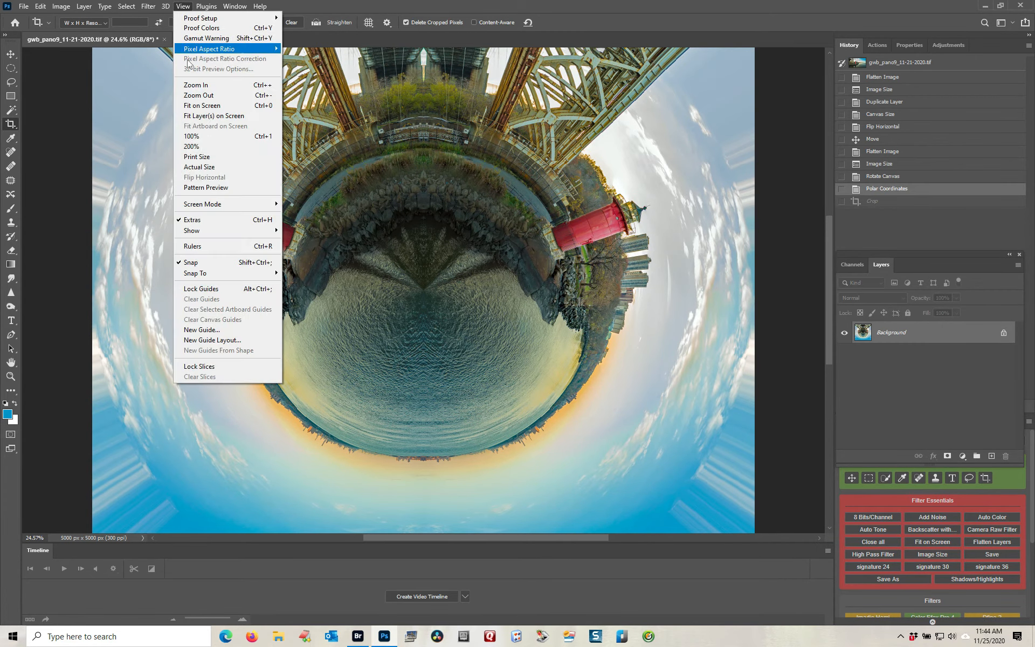
click(192, 106)
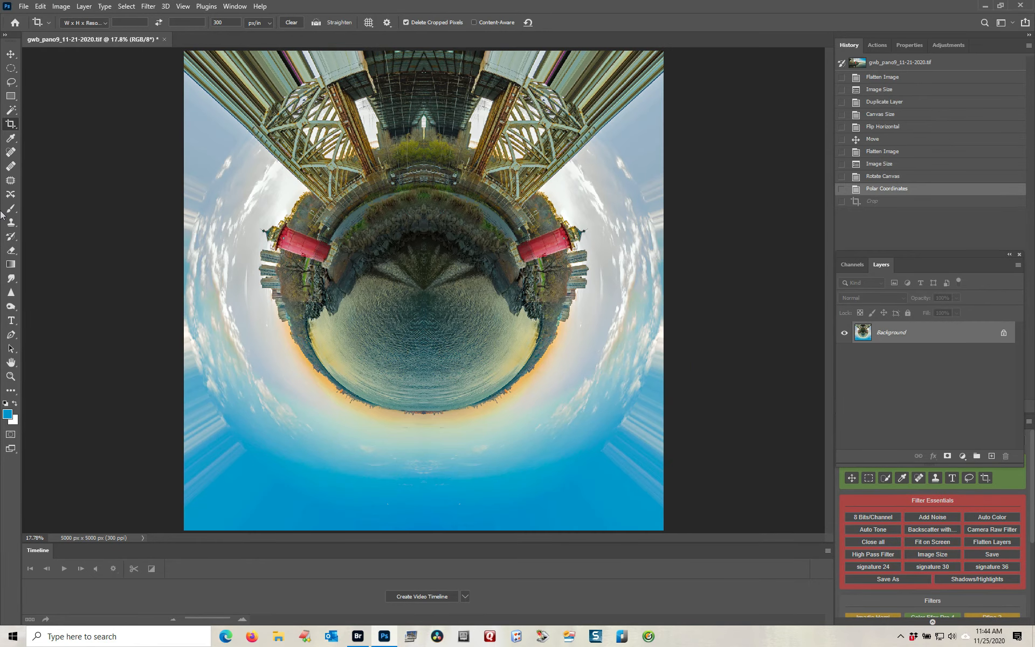
Step: Draw a large elliptical selection around the lighthouse planet and reposition it so it is centred horizontally on the image
click(11, 69)
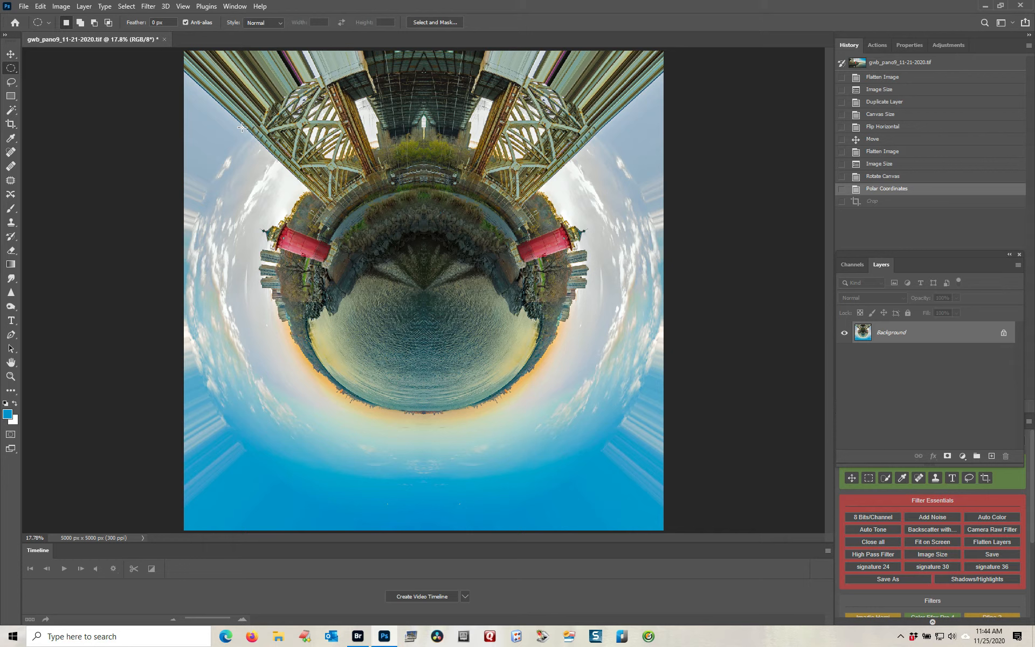
drag(242, 128, 526, 456)
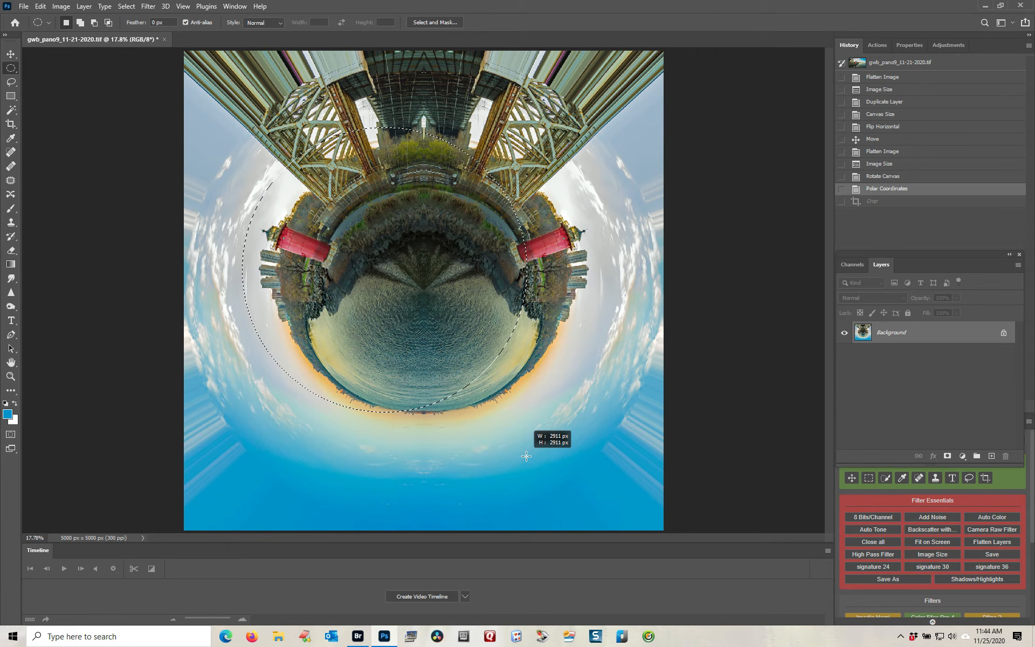
drag(526, 456, 714, 555)
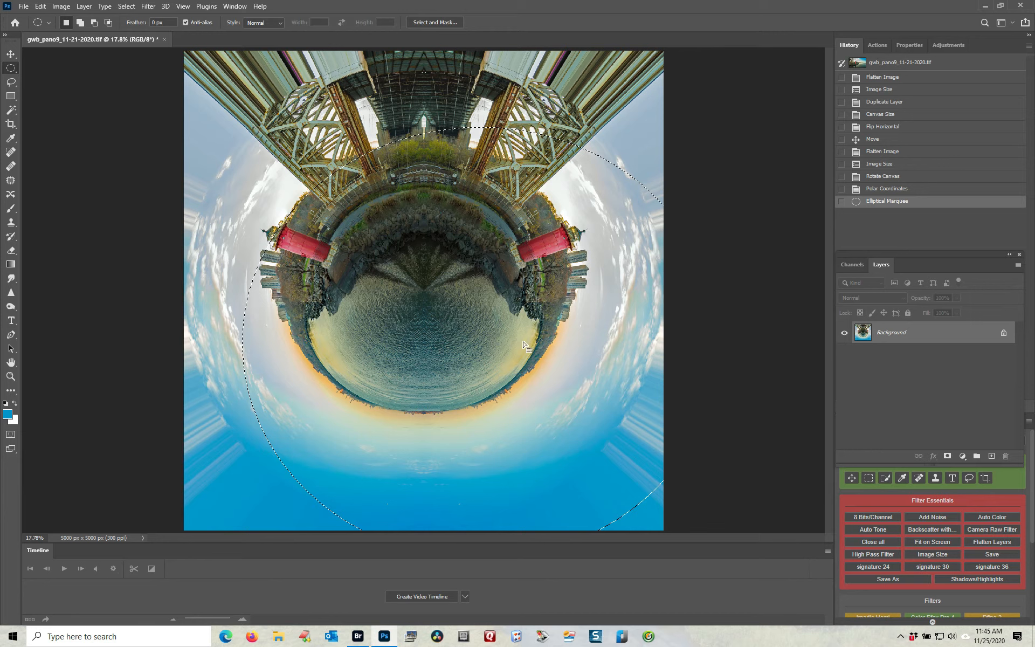
drag(523, 345, 471, 269)
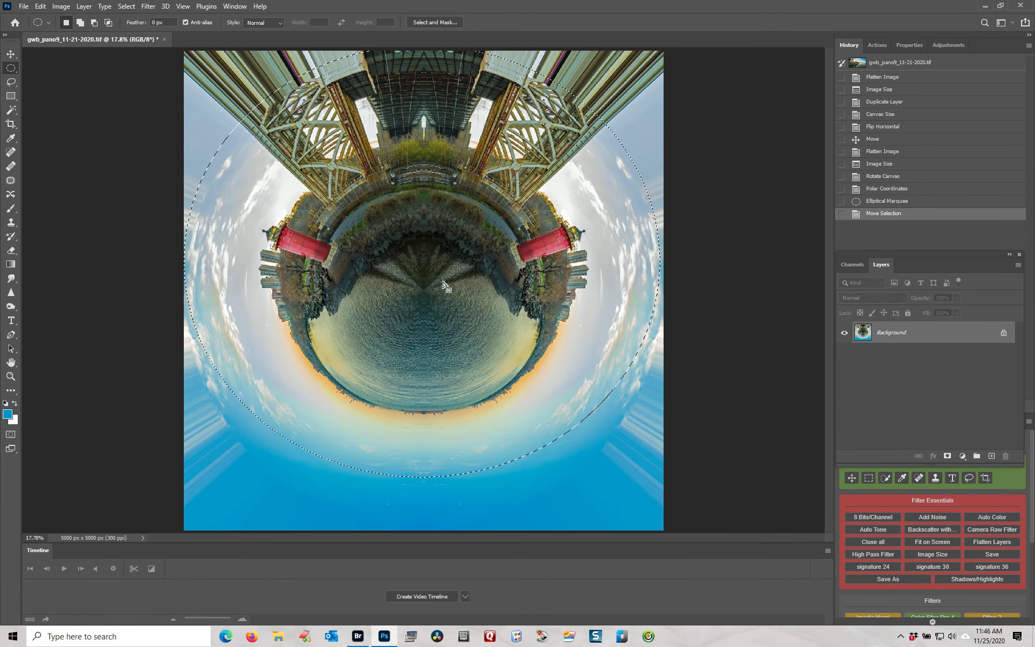
mouse_move(443, 284)
mouse_down()
mouse_move(440, 310)
mouse_move(431, 291)
mouse_move(445, 272)
mouse_move(445, 299)
mouse_up()
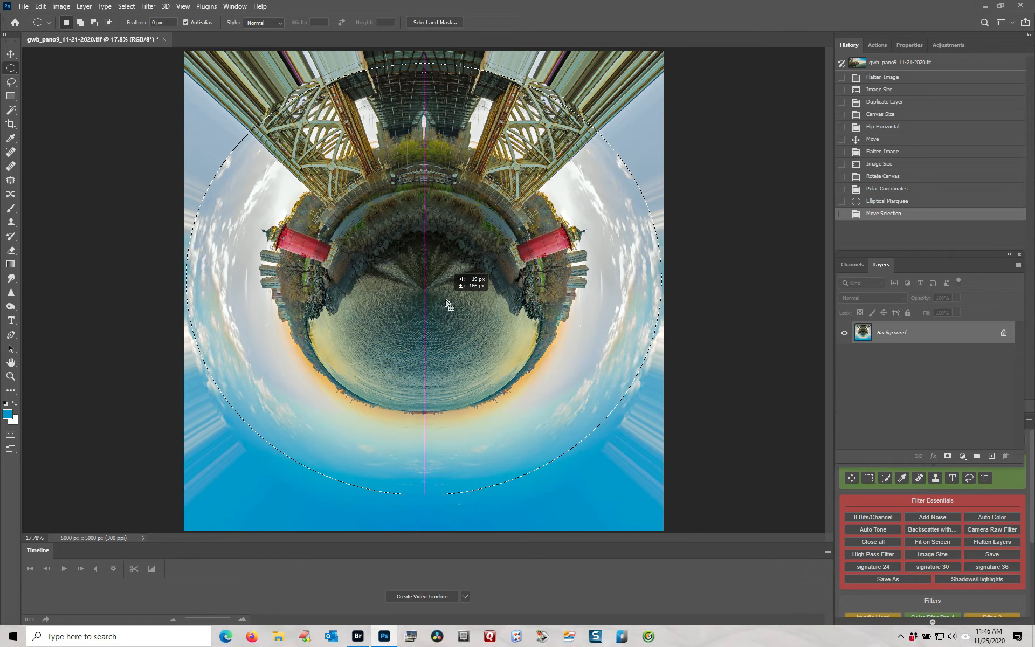
drag(446, 302, 445, 301)
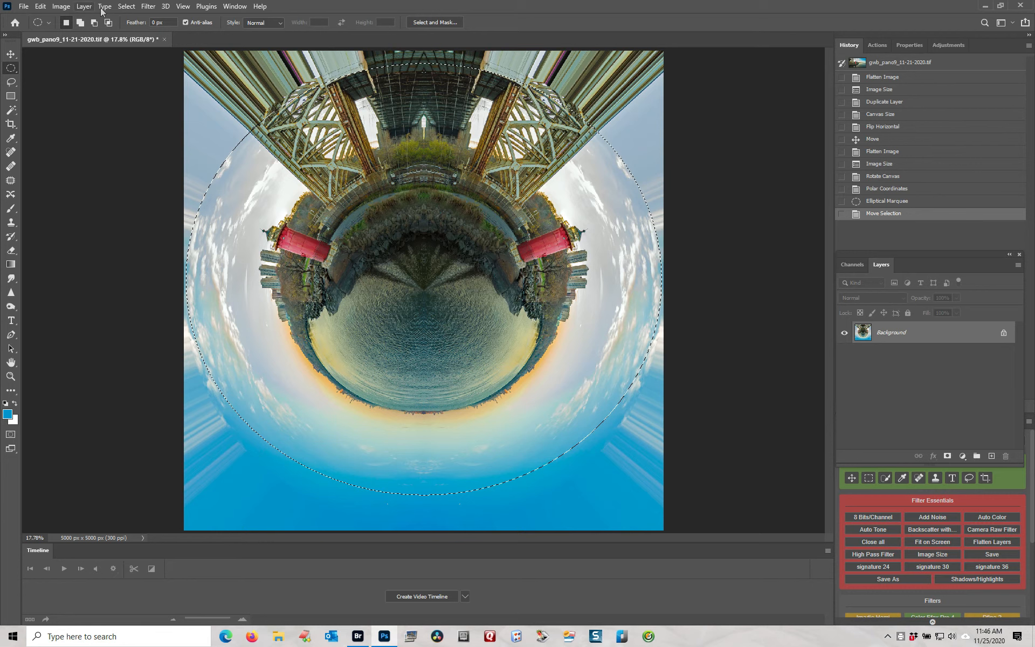
Step: Invert the selection to cover the area outside the planet's circle and set the marquee feather to 30 px
click(126, 6)
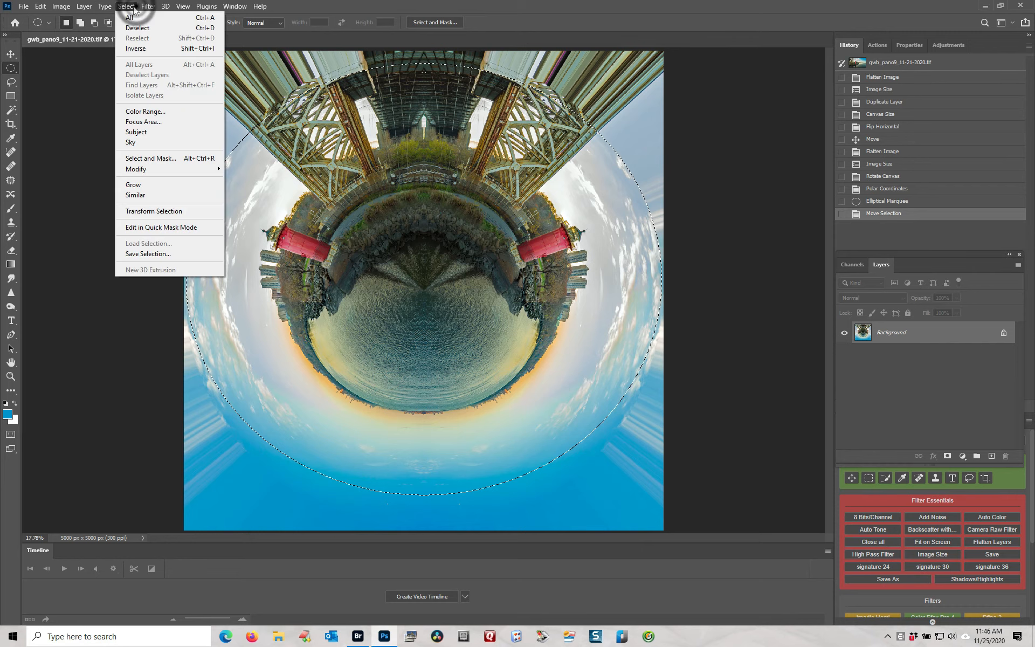
click(135, 49)
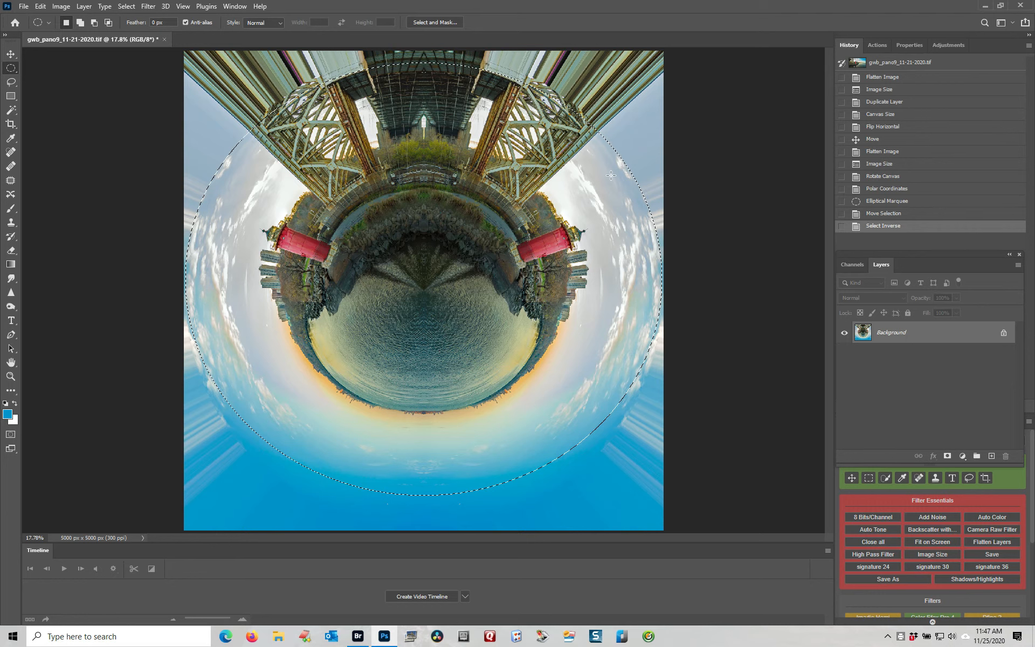
click(154, 22)
text(30)
Step: Apply a Motion Blur with angle 0° and distance 1420 pixels to the area outside the circle, and deselect it
click(148, 7)
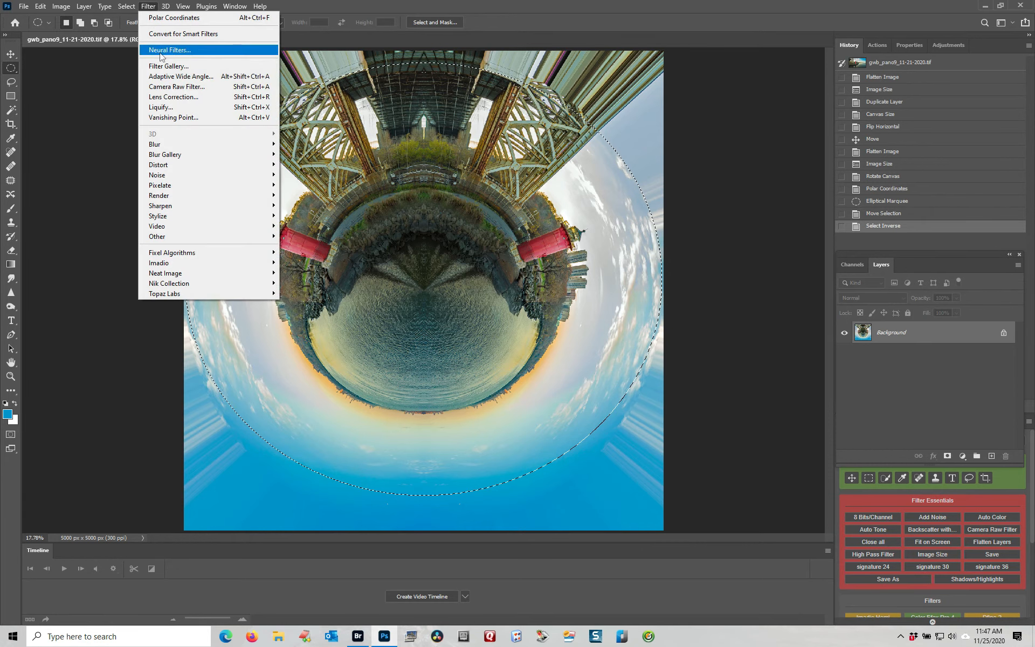
mouse_move(168, 144)
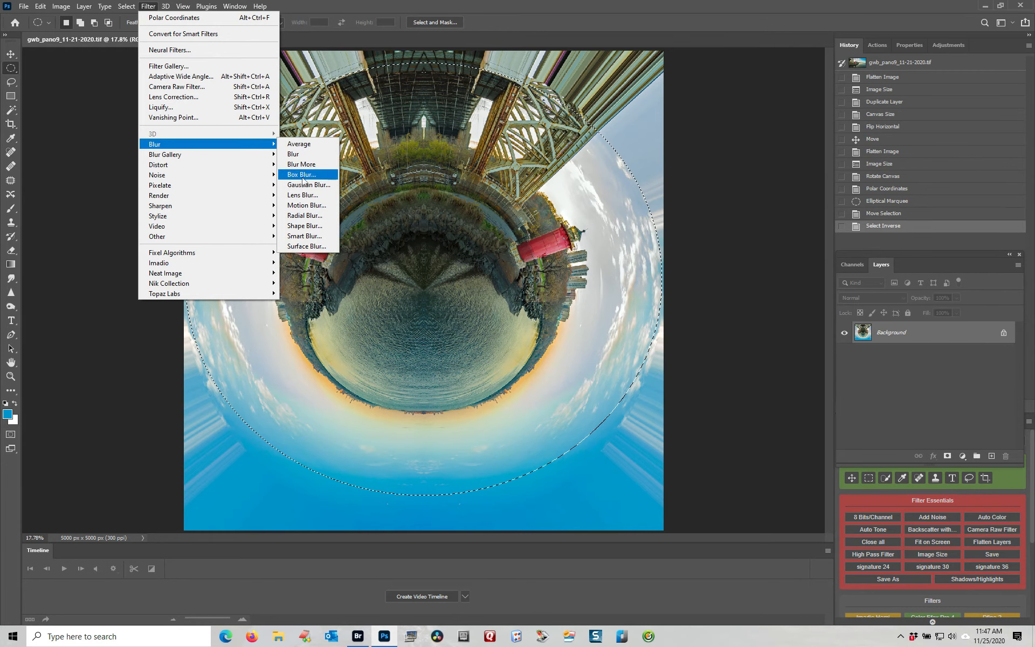
click(307, 206)
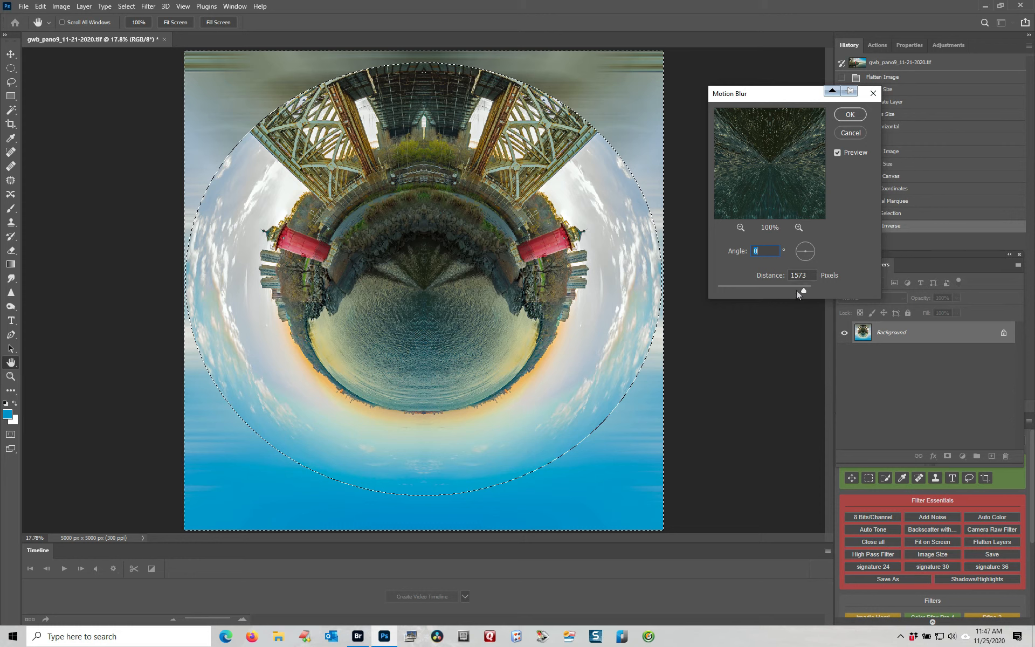
drag(725, 292, 790, 292)
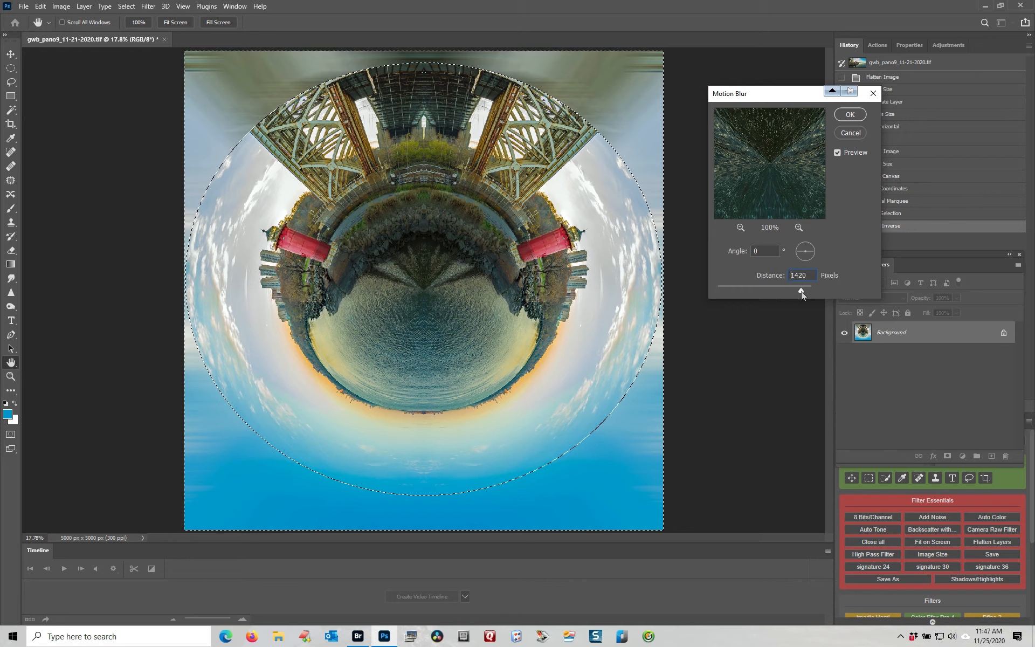
drag(801, 291, 801, 291)
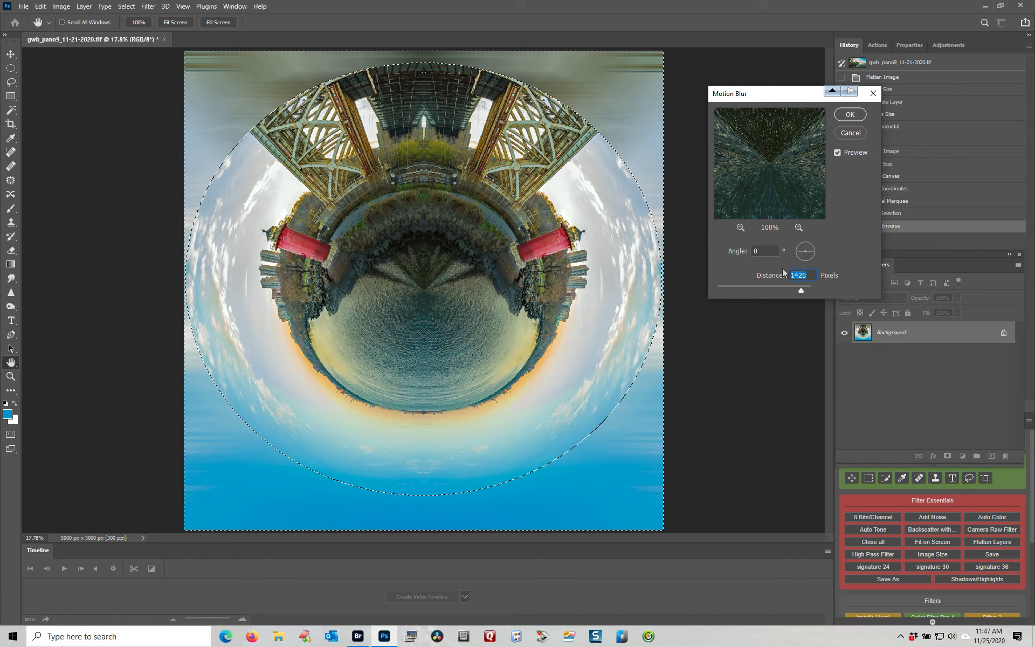
drag(813, 252, 813, 256)
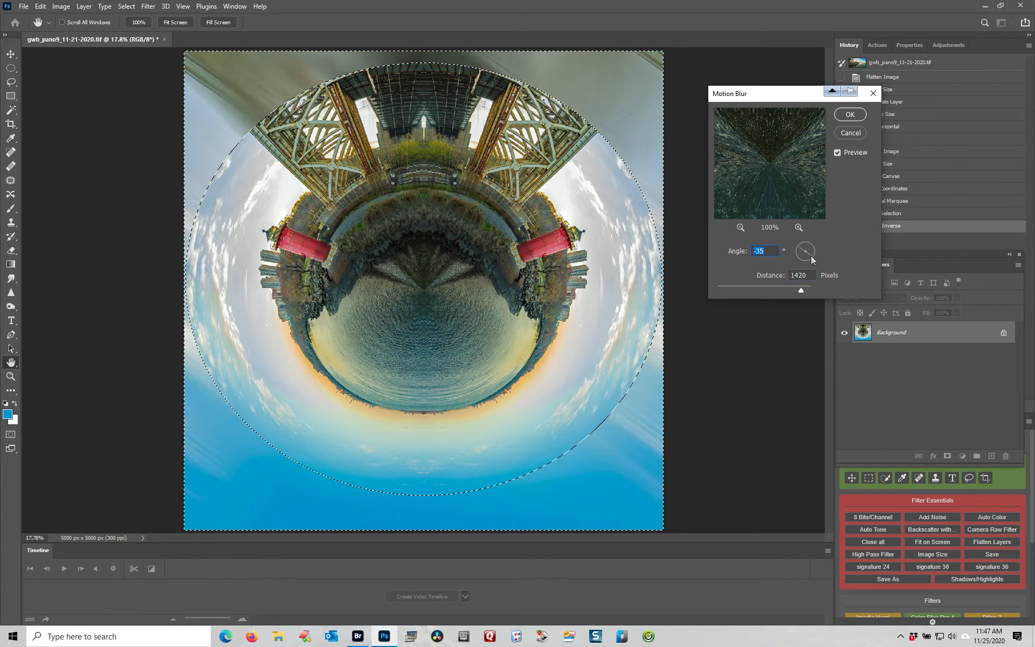
text(0)
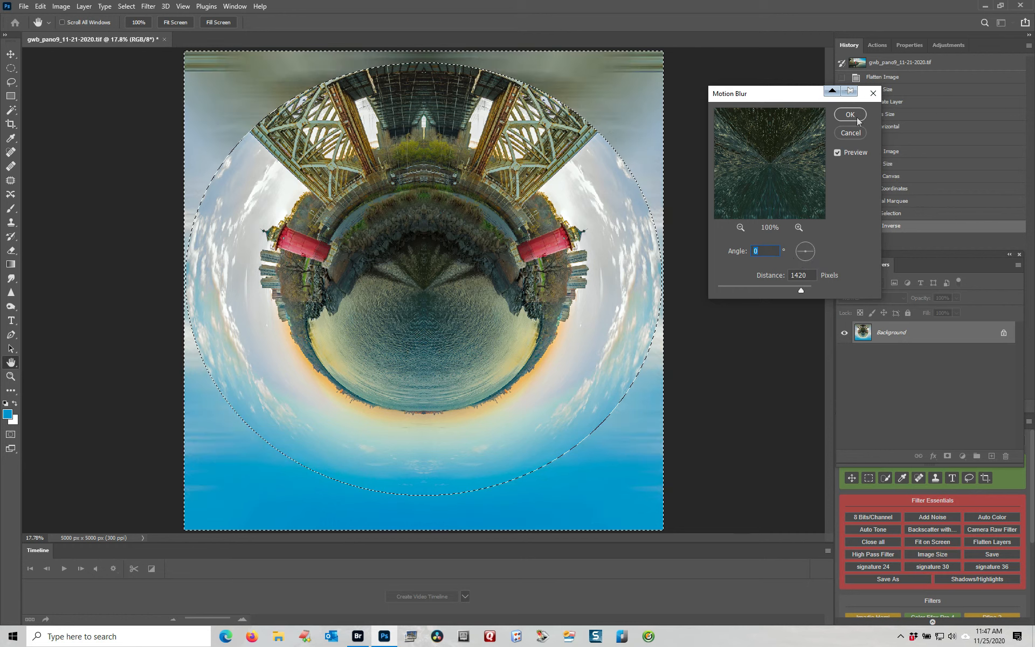
click(850, 115)
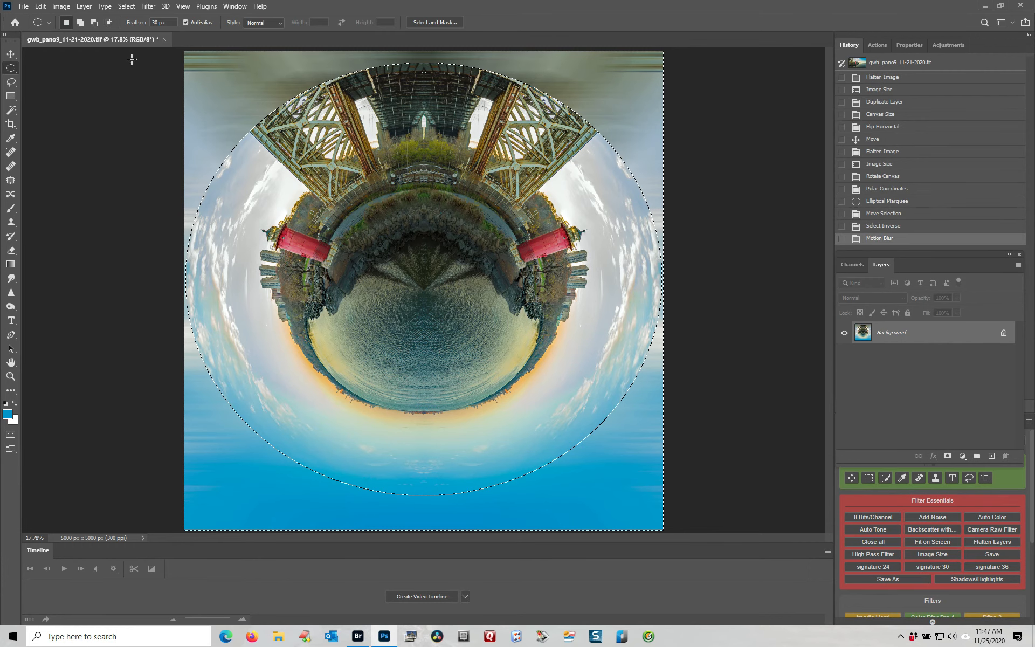
click(126, 6)
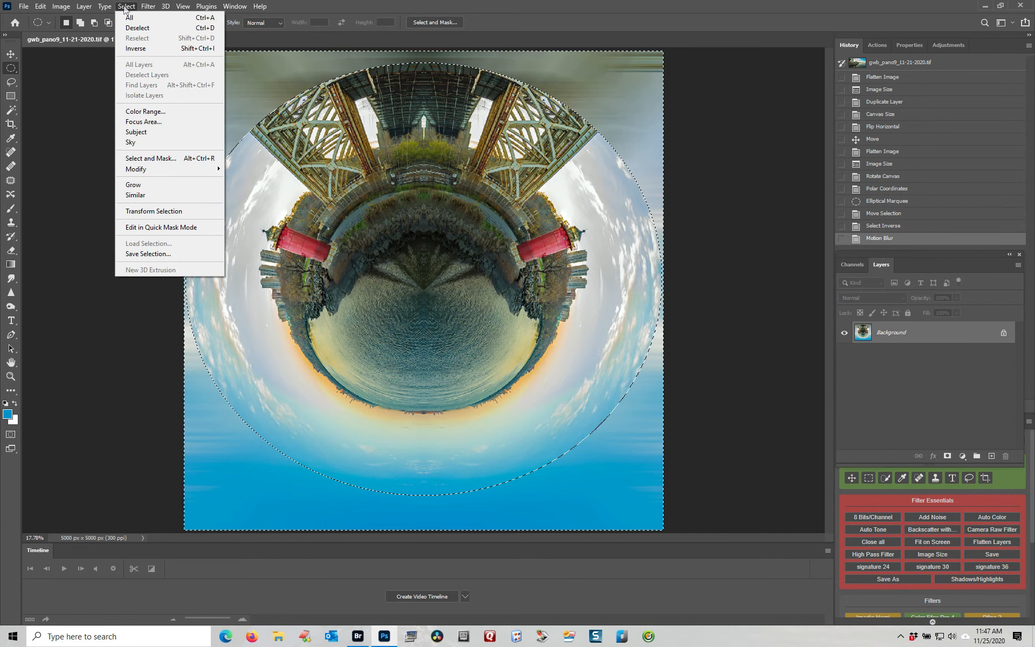
click(129, 30)
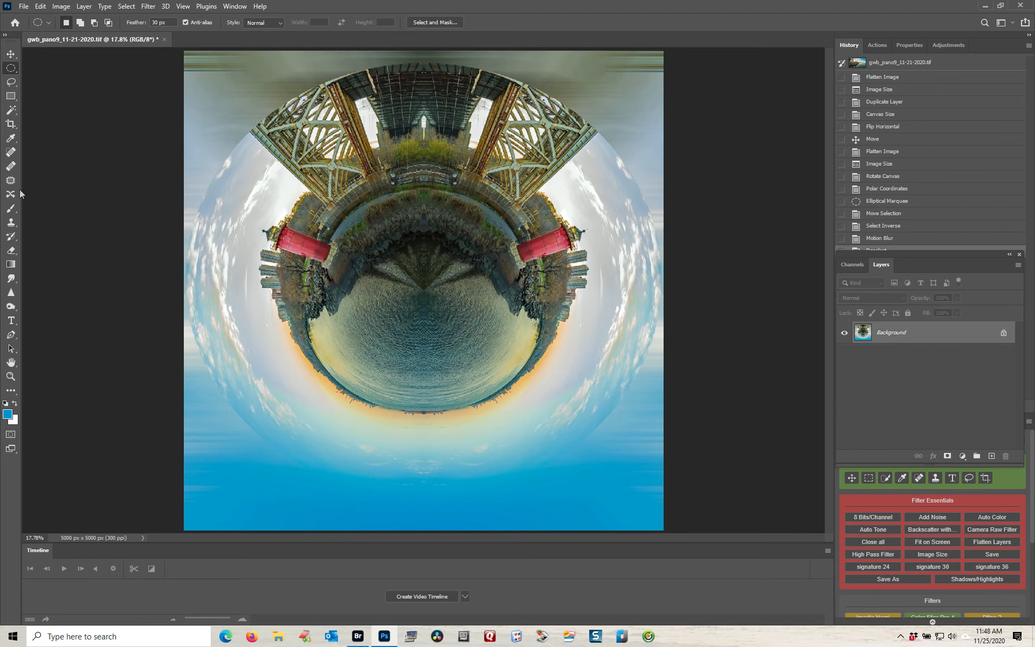
Step: Crop a narrow strip off the lower edge of the lighthouse planet image
click(10, 124)
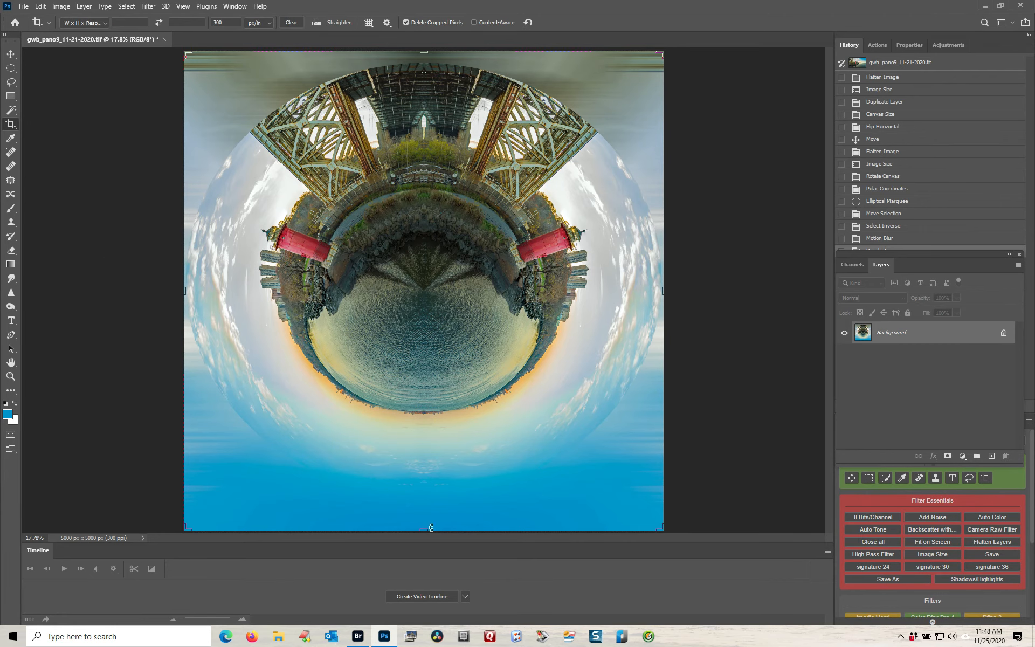
drag(423, 530, 426, 512)
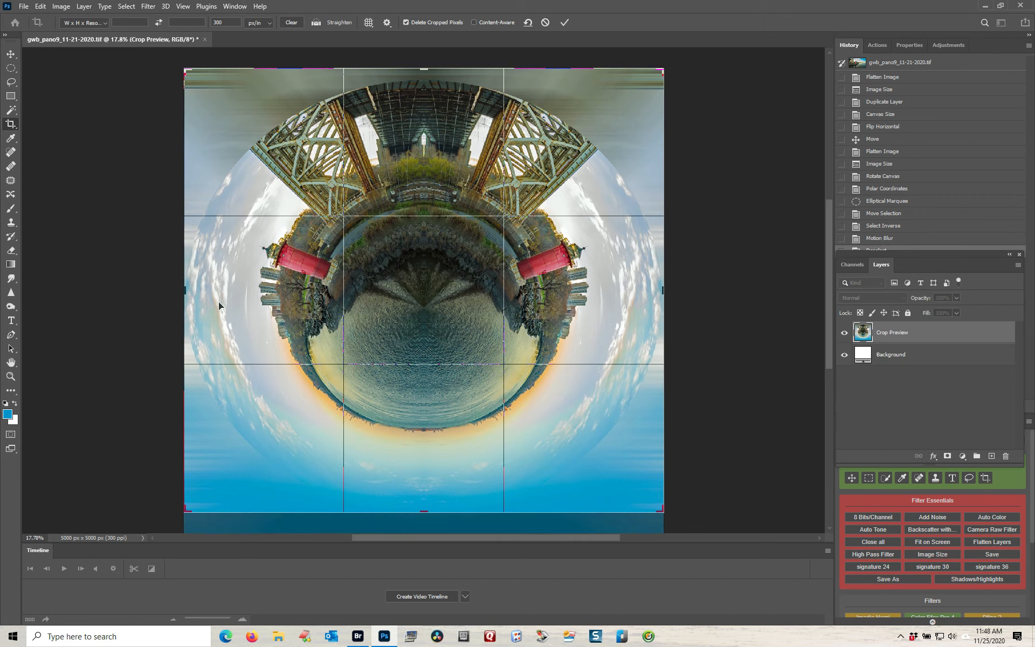
double_click(430, 300)
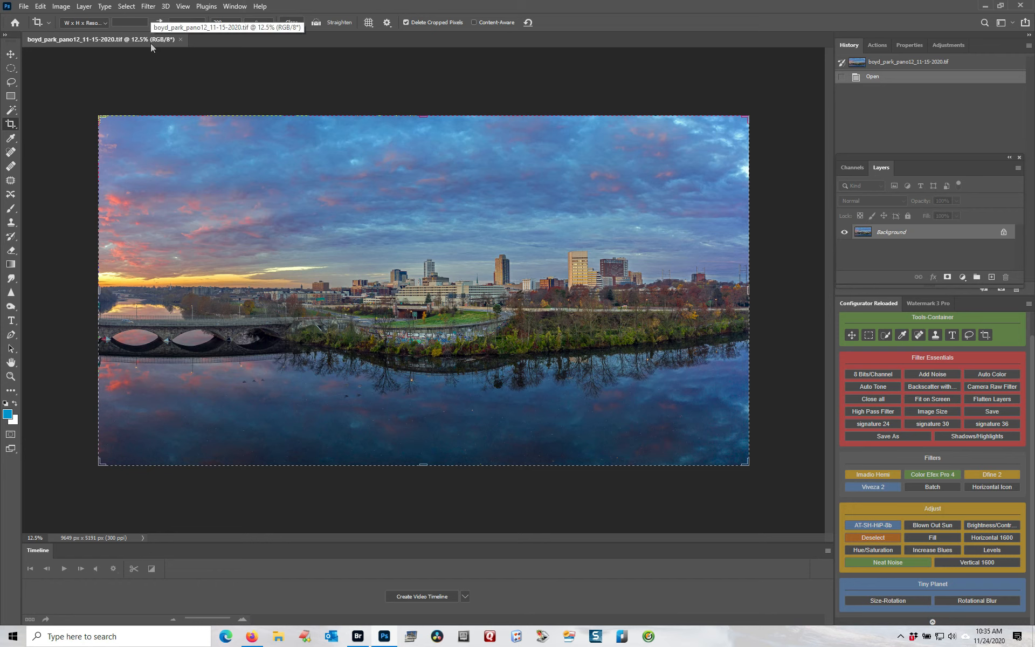
Step: Resize the boyd_park_pano12_11-15-2020.tif panorama to 5000 pixels wide with its proportions linked
click(61, 6)
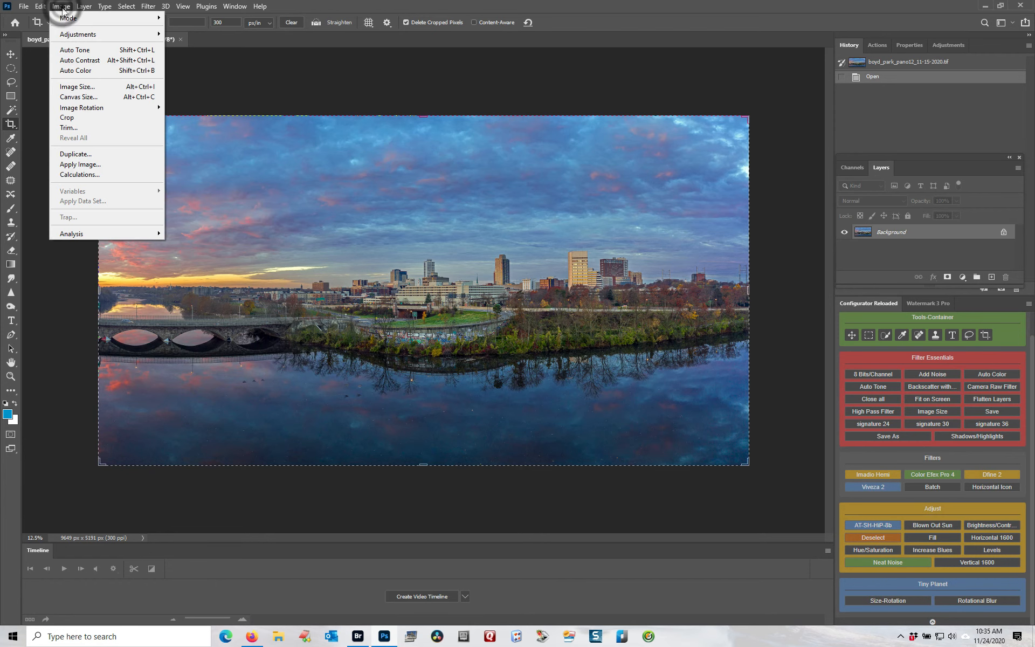
click(77, 86)
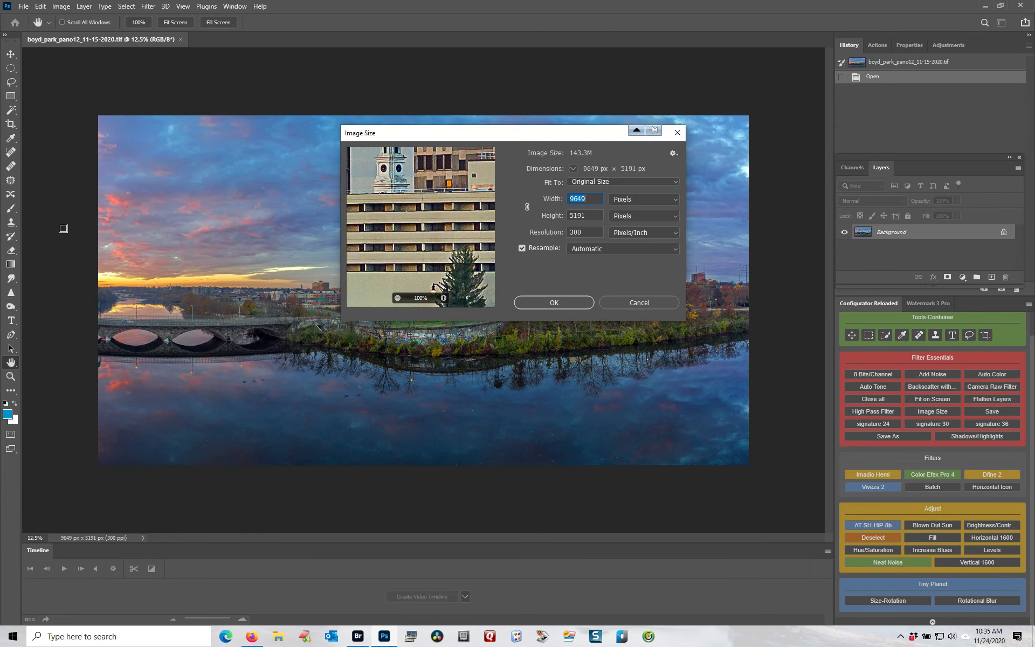
click(527, 207)
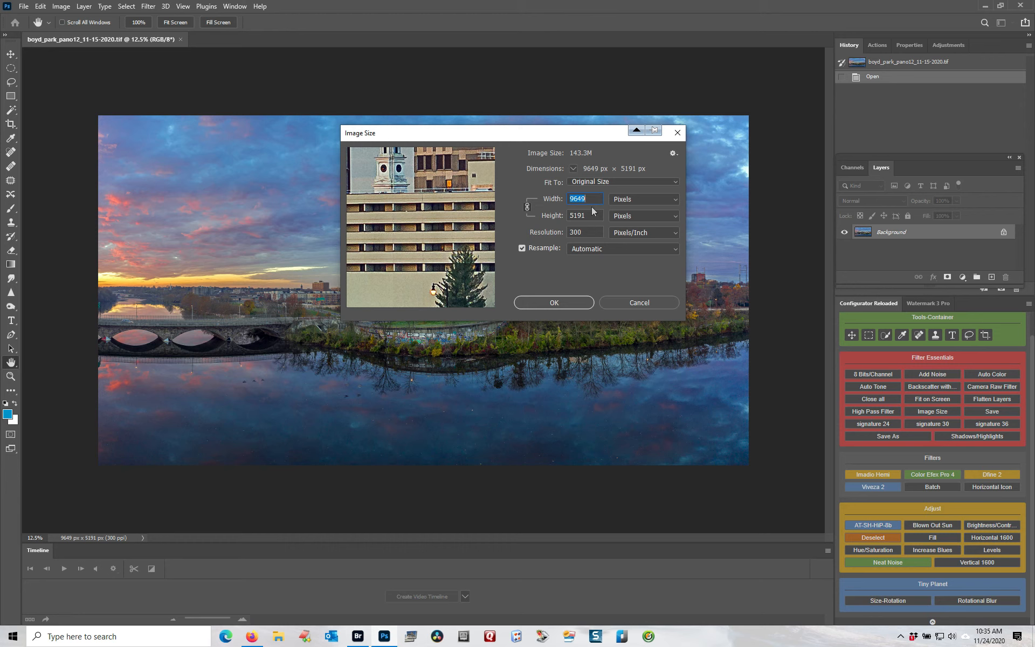
text(5000)
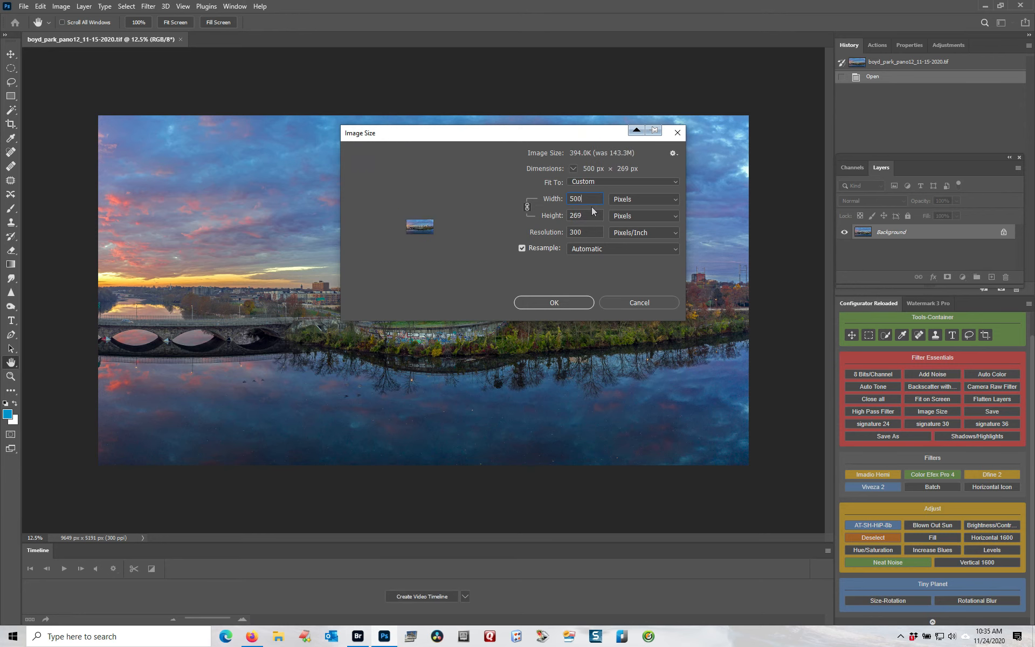
click(574, 297)
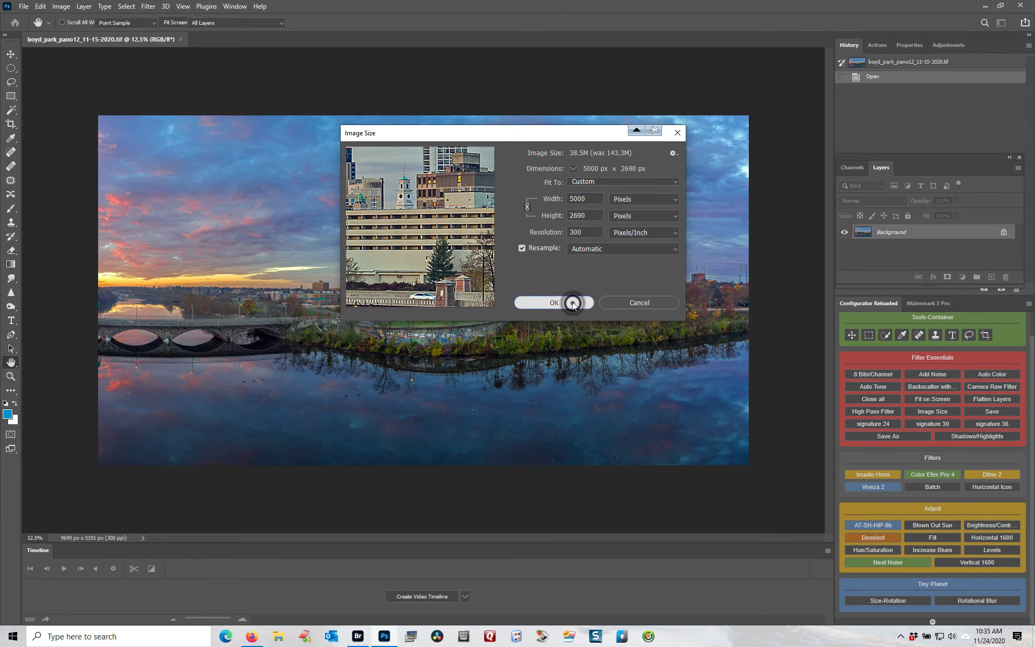
key(c)
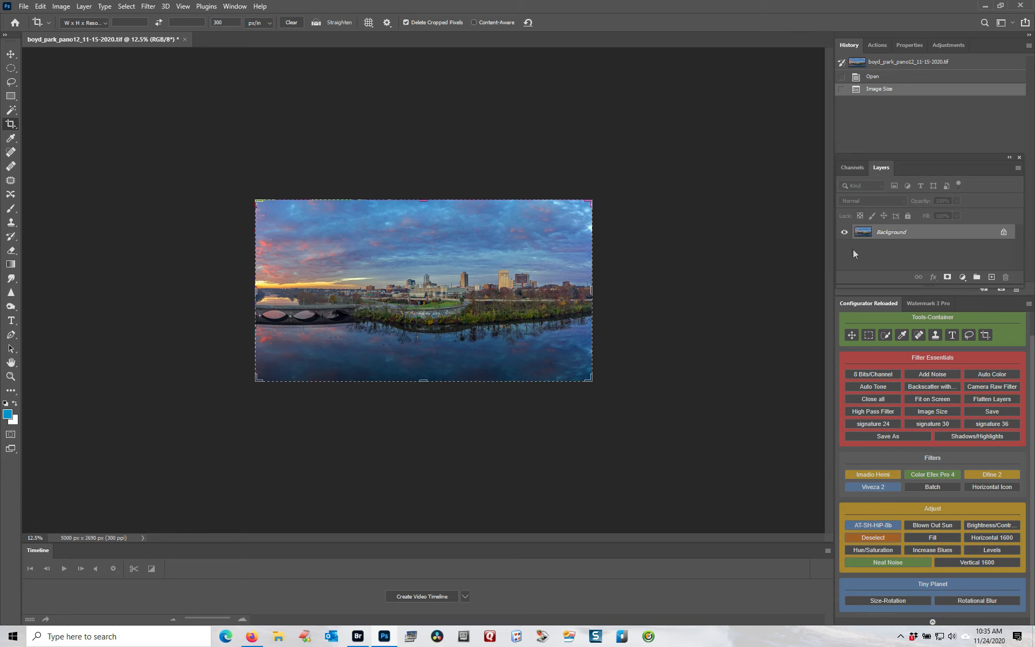
Step: Duplicate the panorama's Background layer as Background copy
right_click(918, 236)
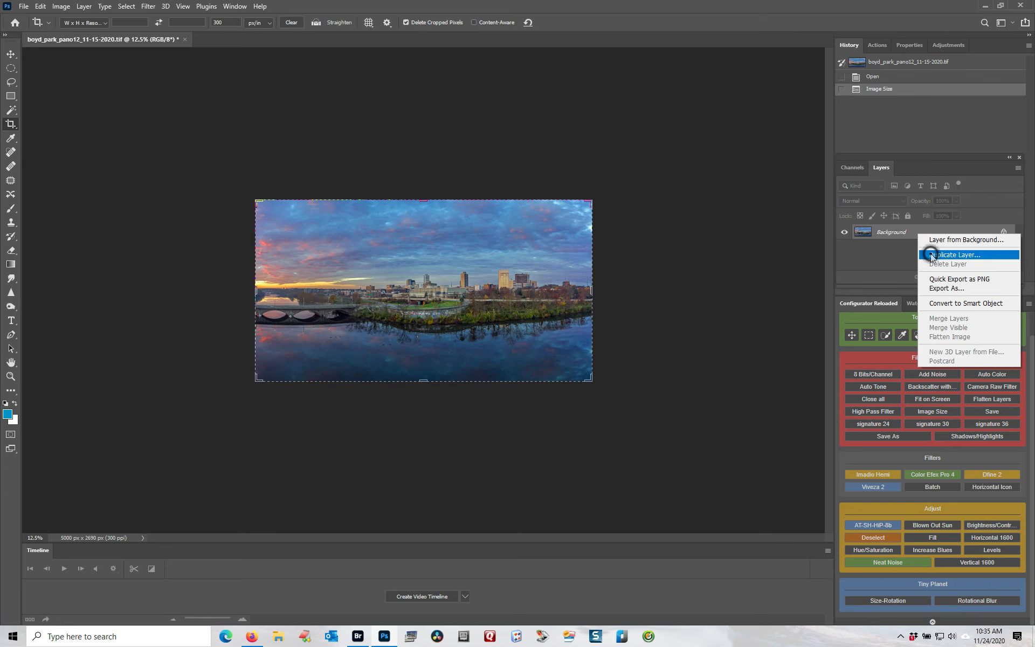
click(932, 254)
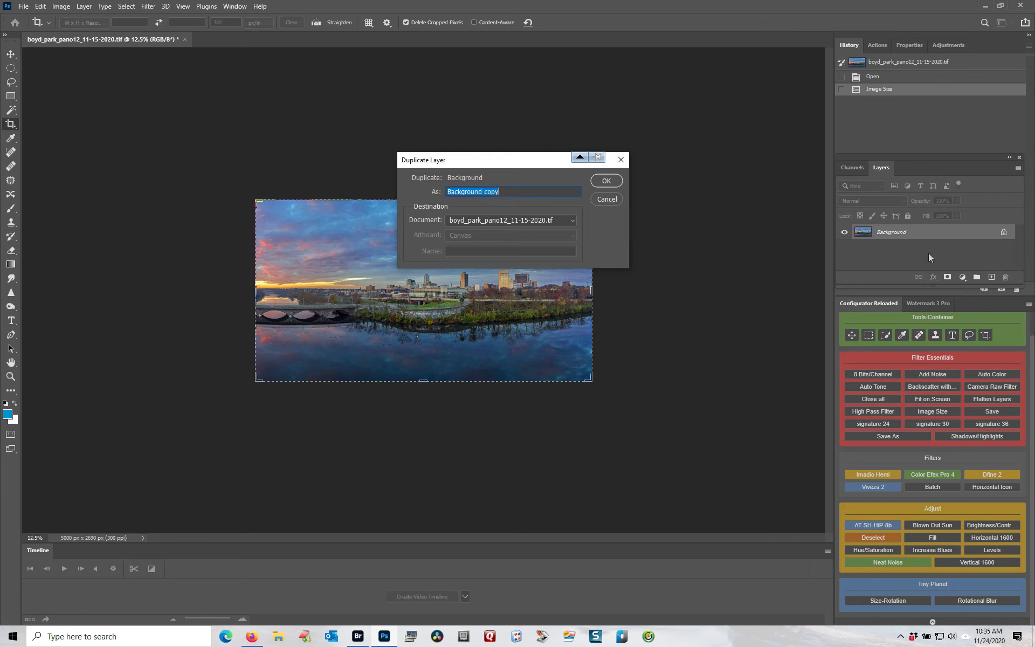
click(606, 180)
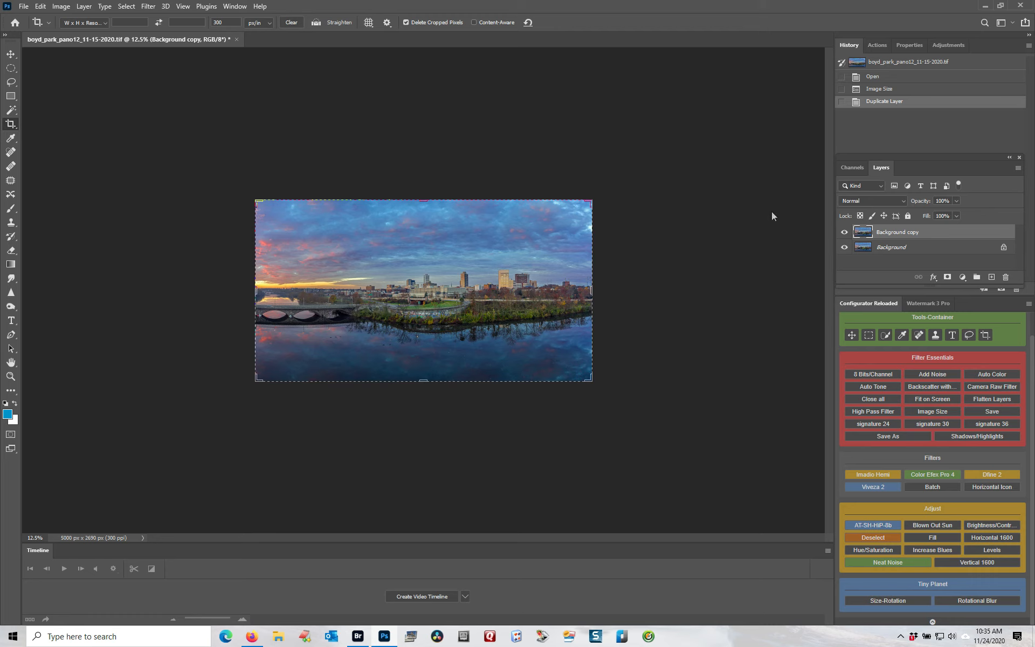
Step: With the Background layer active, widen the canvas to 10000 pixels, anchored at the middle left so the space is added on the right
click(905, 248)
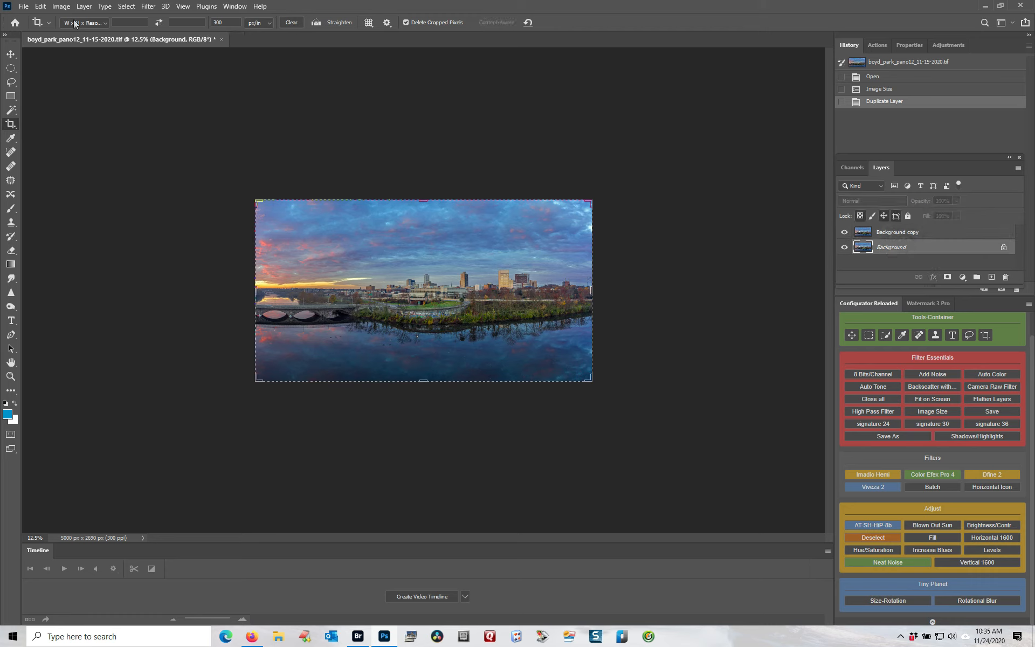
click(61, 6)
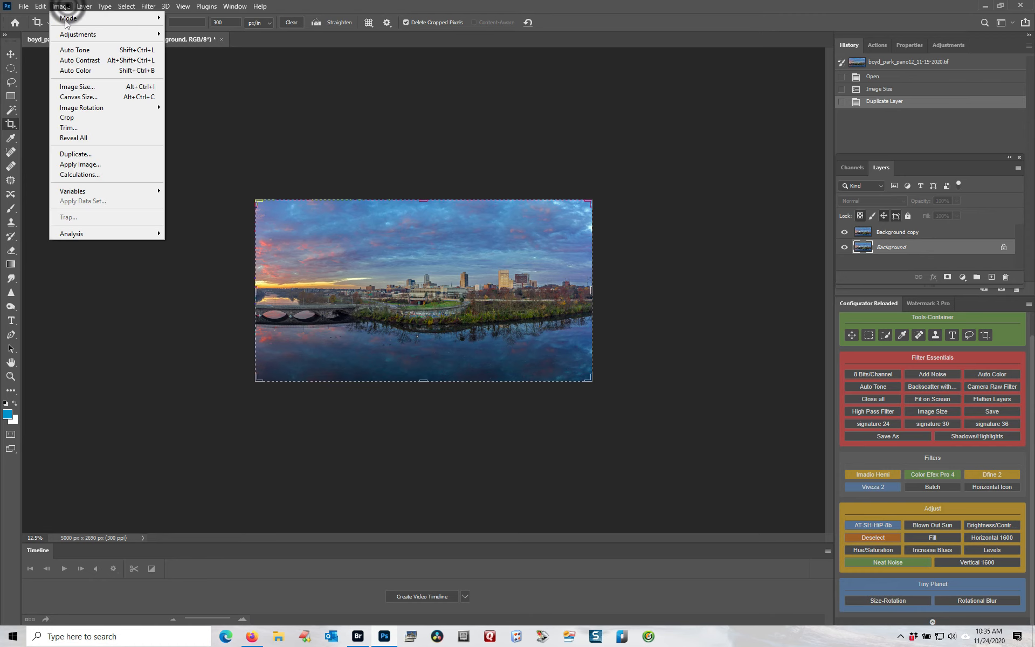
click(78, 97)
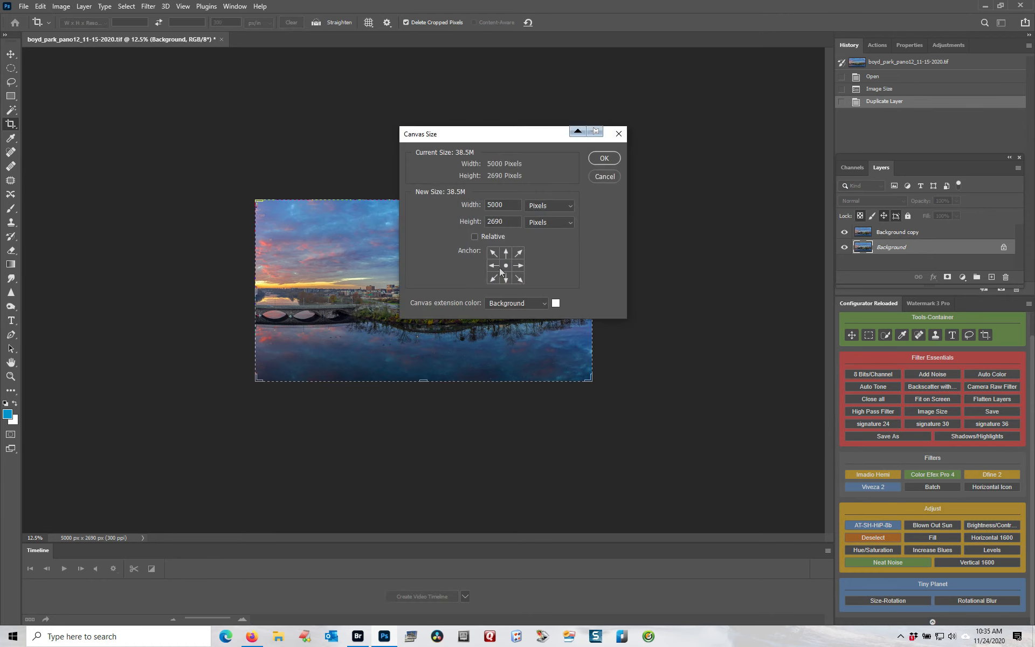
click(493, 267)
double_click(505, 204)
text(10000)
click(612, 158)
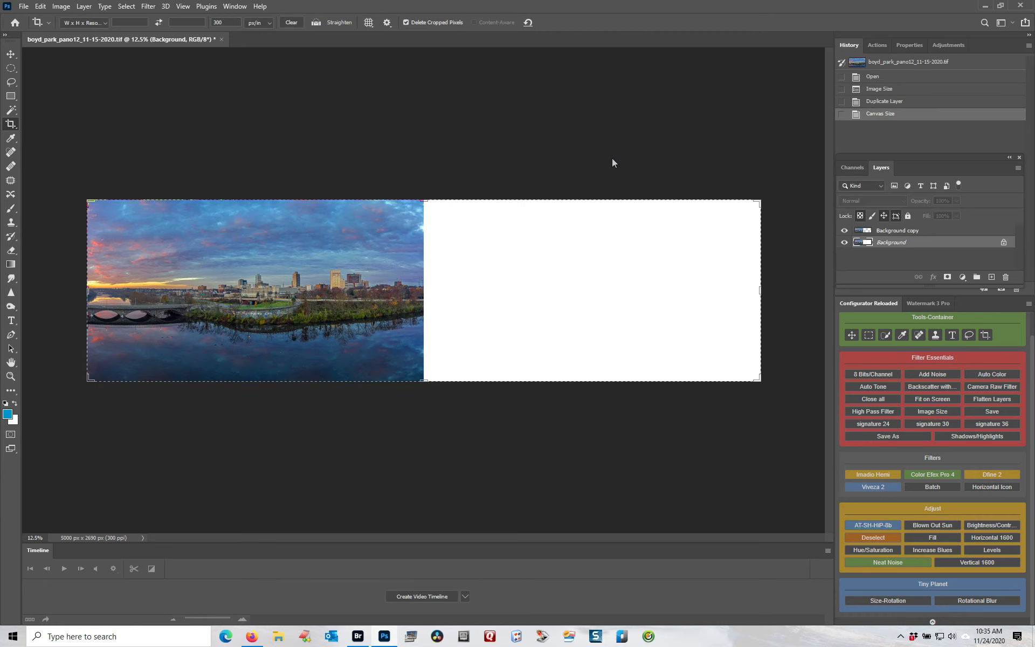
Step: Flip the Background copy layer horizontally to mirror the panorama
click(923, 230)
click(40, 6)
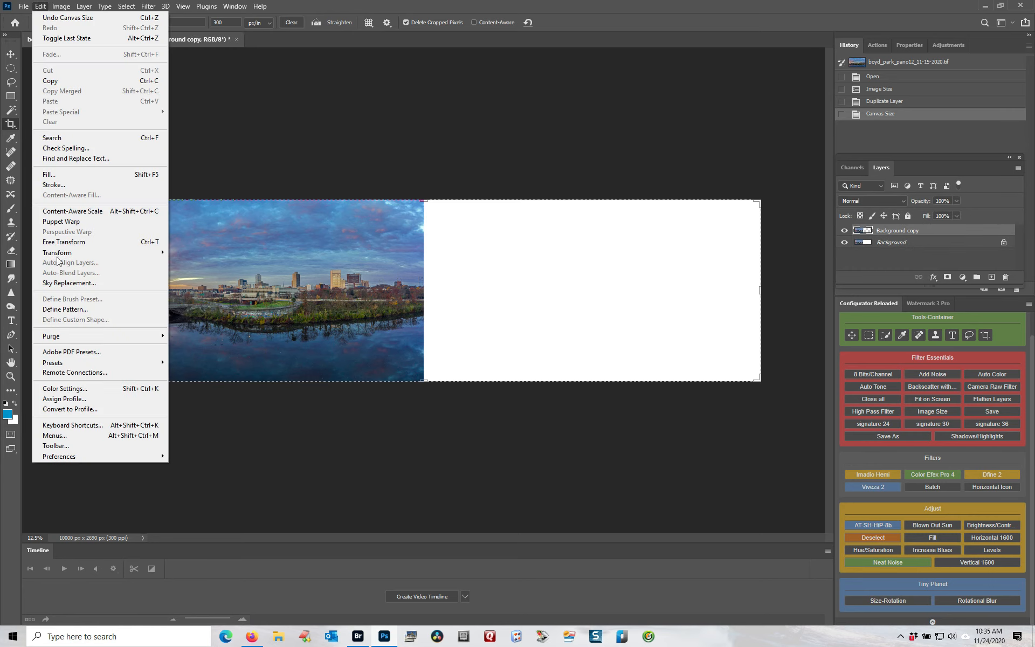
mouse_move(61, 253)
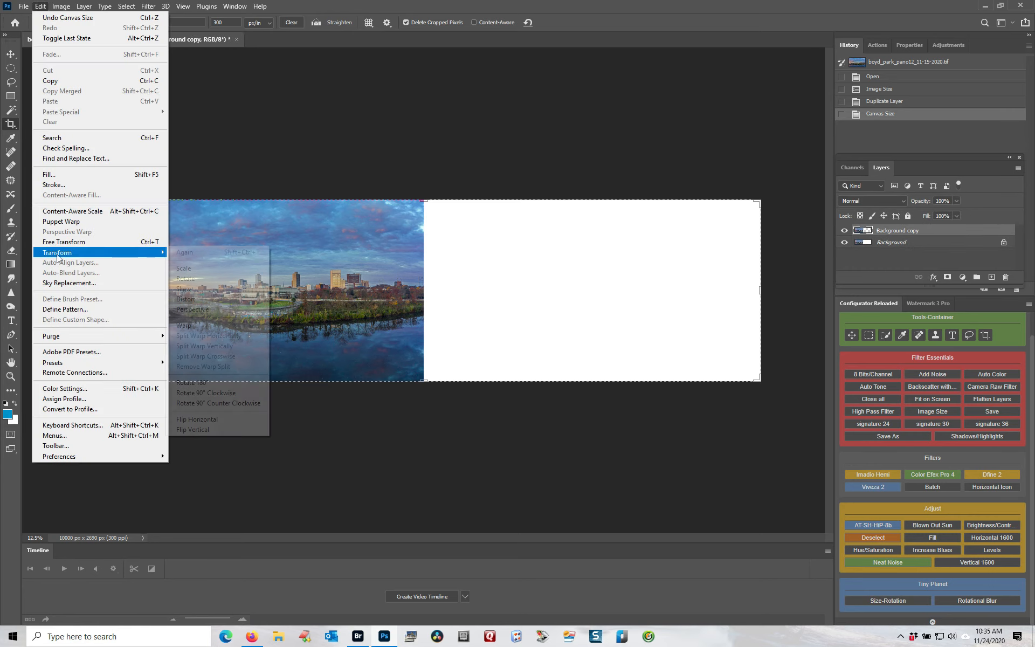
click(195, 419)
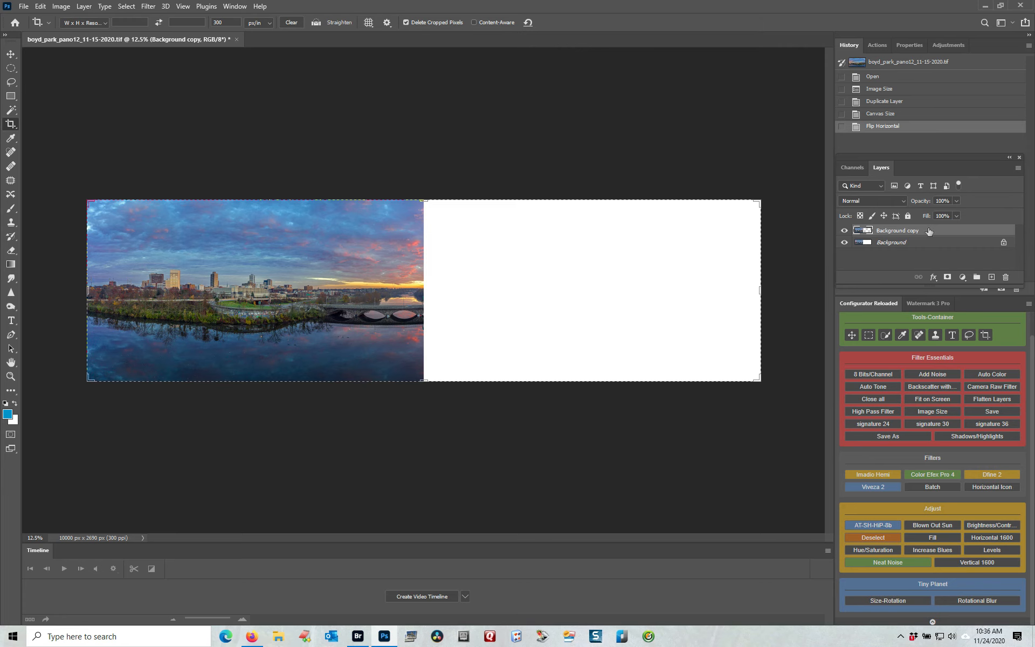
Step: Move the mirrored copy into the blank right half of the canvas, meeting the original at the centre, and flatten the image
click(8, 54)
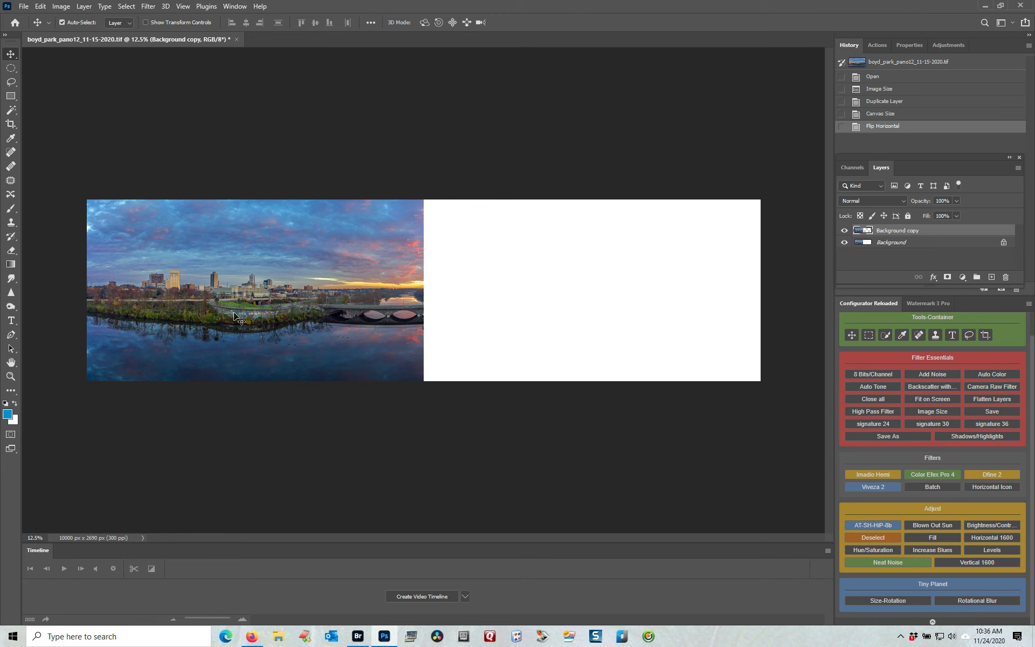
drag(258, 318, 570, 317)
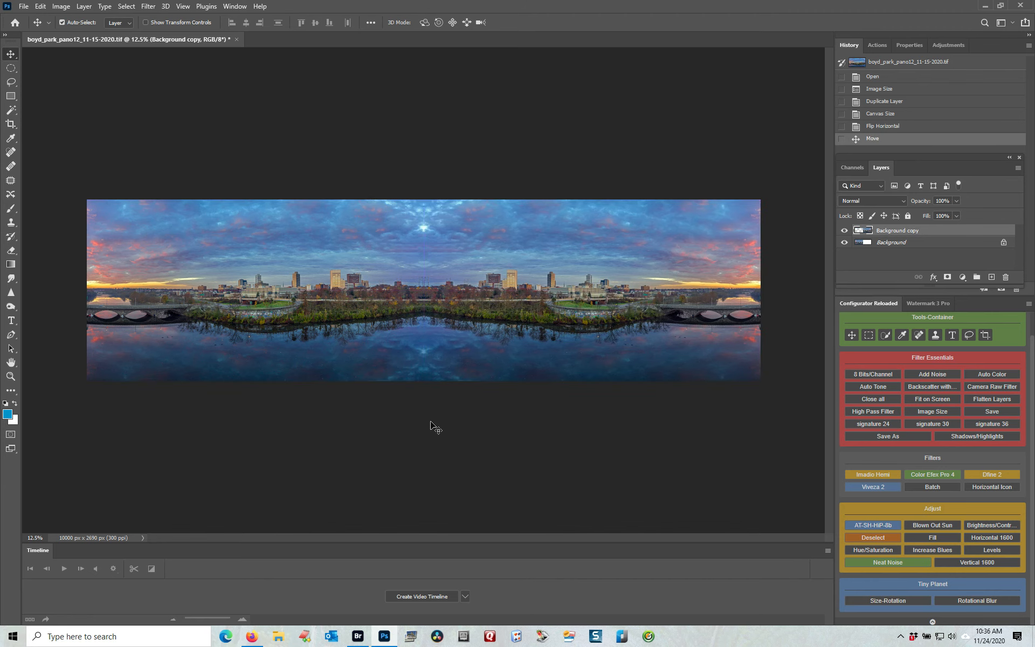
click(84, 6)
click(110, 415)
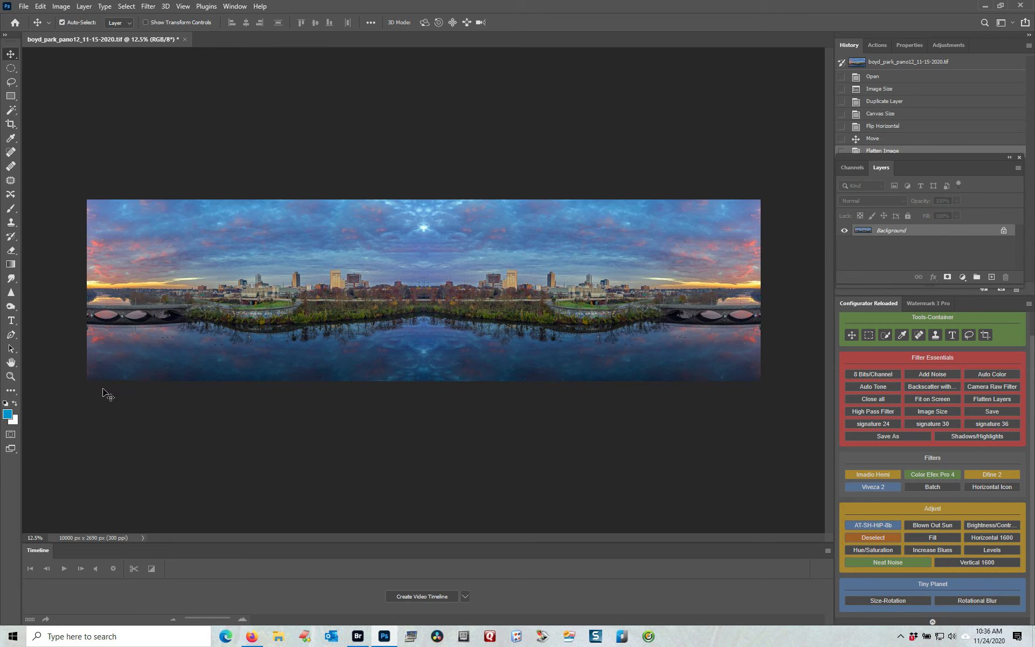
Step: Resize the flattened panorama to a square of 5000 by 5000 pixels with its proportions unlinked
click(61, 11)
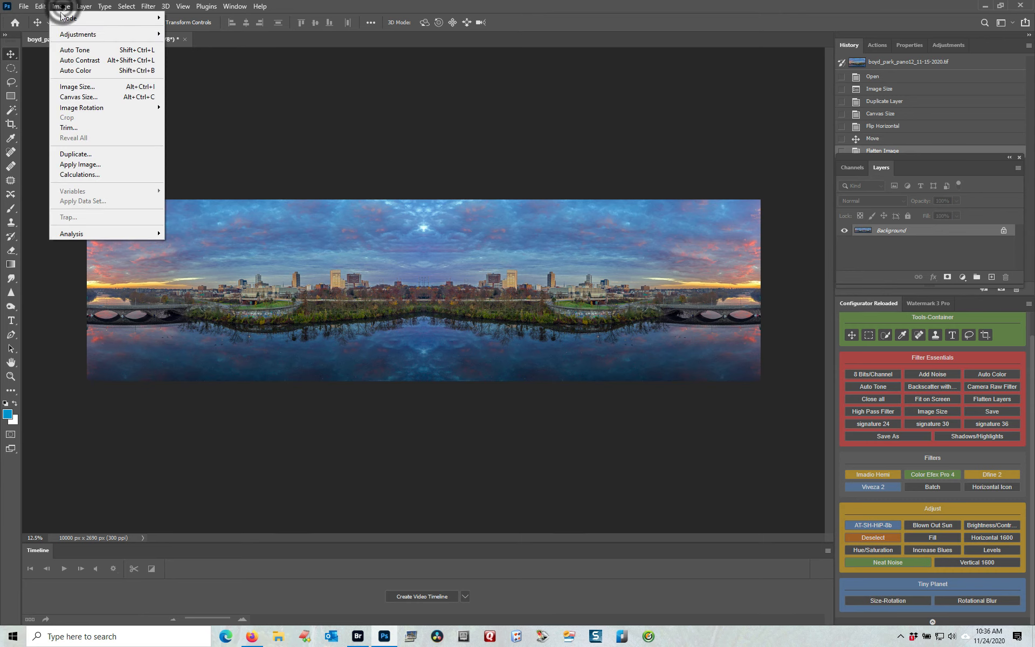
click(64, 89)
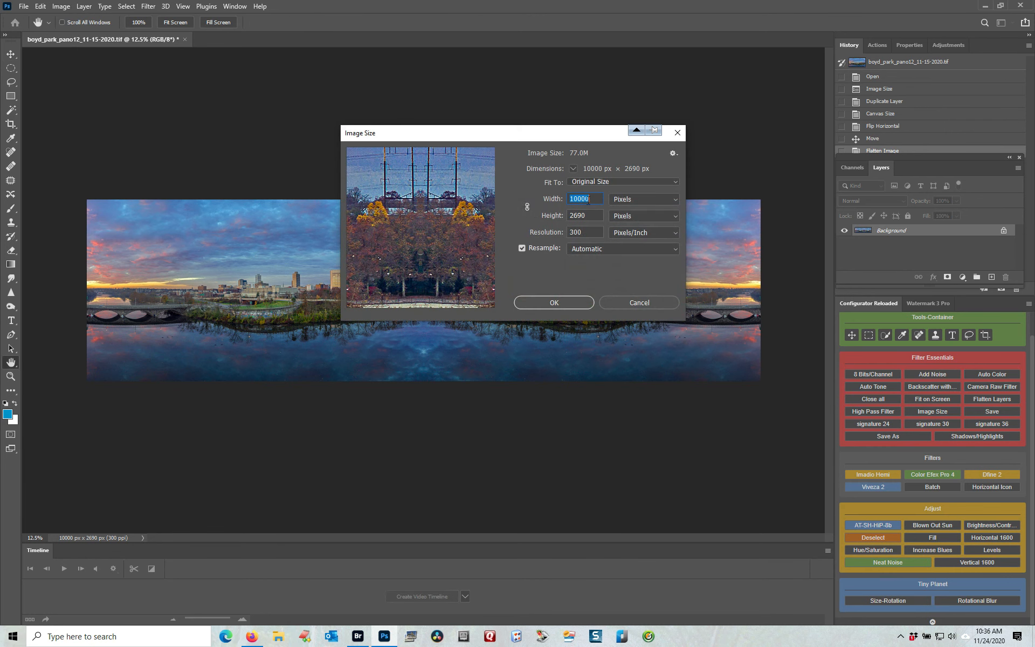
text(5000)
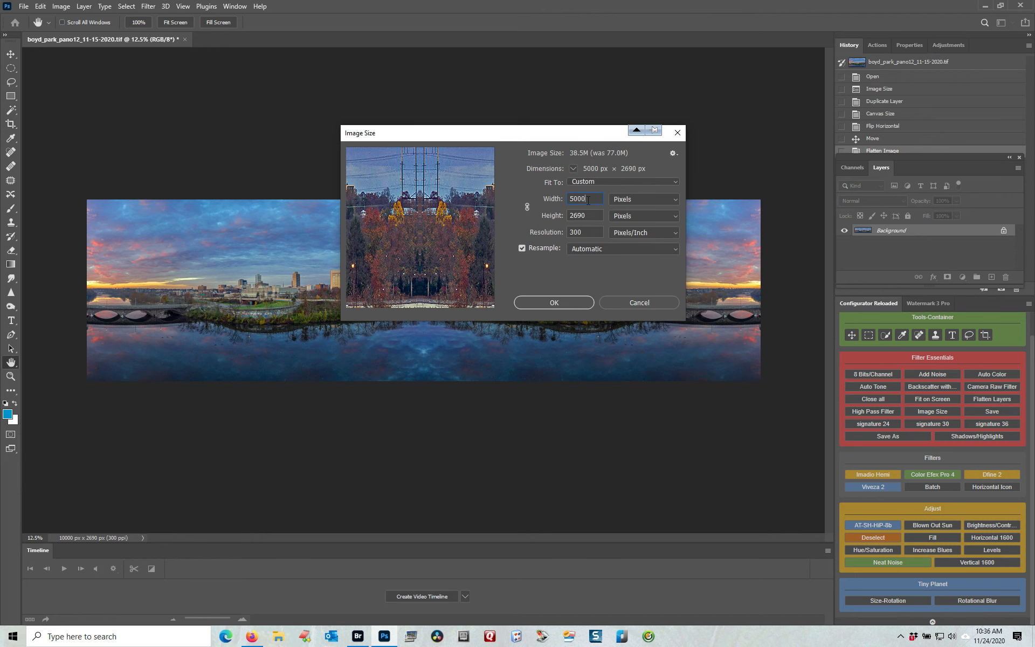
double_click(592, 218)
text(5000)
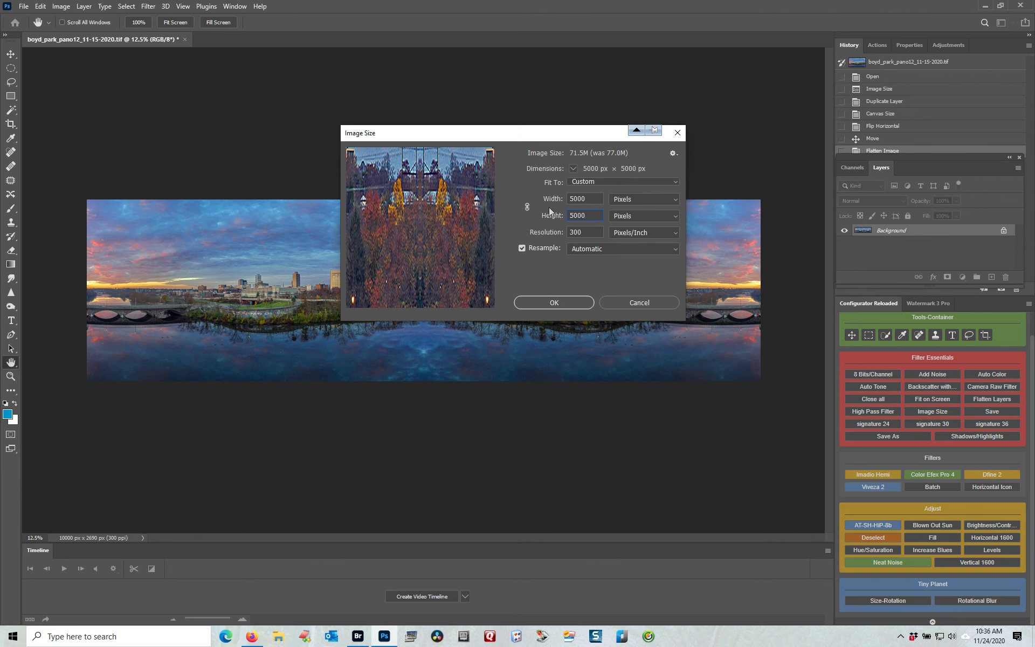
key(Return)
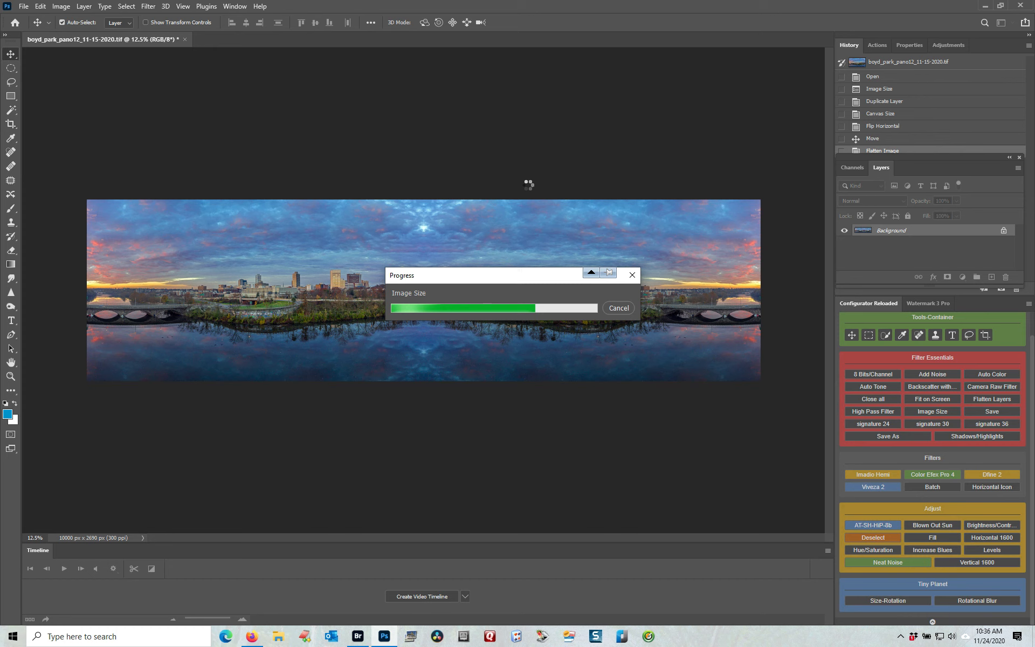
Step: Rotate the square image 180°
click(56, 7)
mouse_move(69, 110)
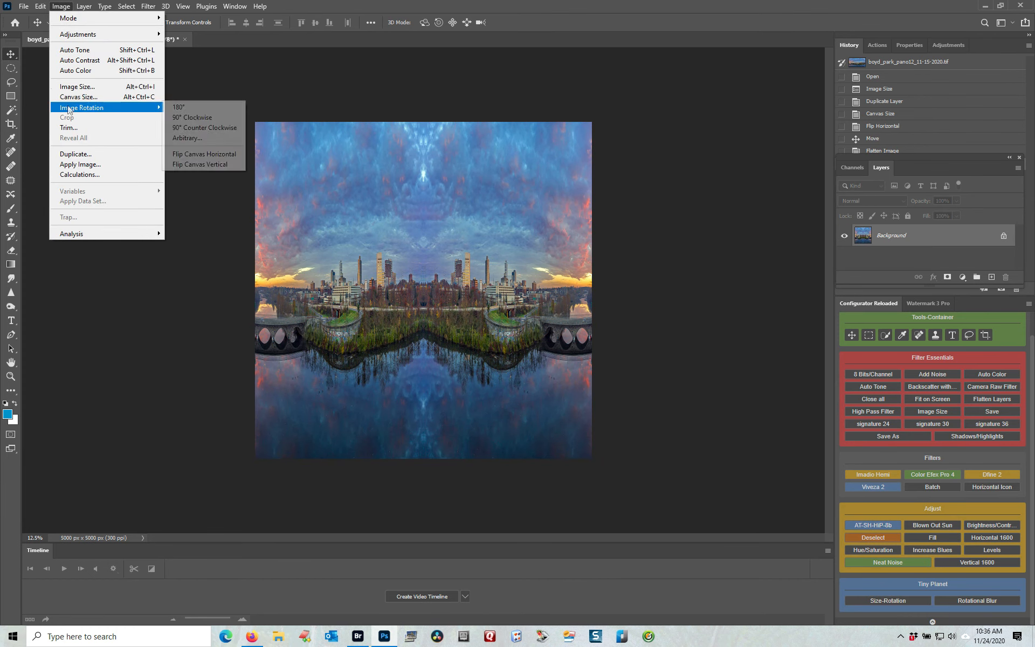
click(191, 108)
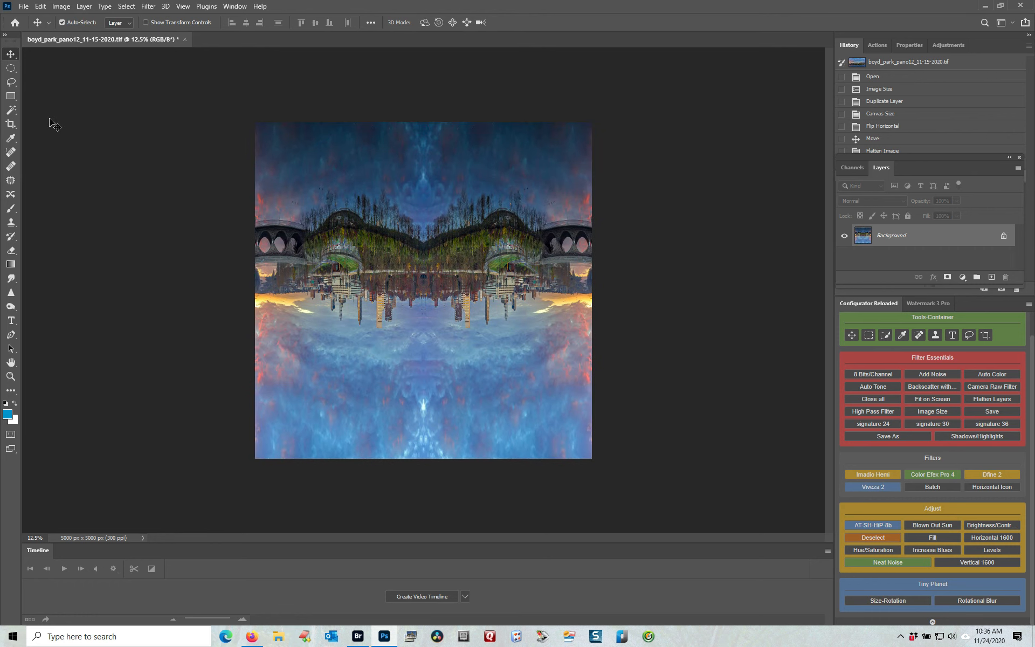
Step: Apply the Polar Coordinates distortion to the image with the Rectangular to Polar option
click(145, 6)
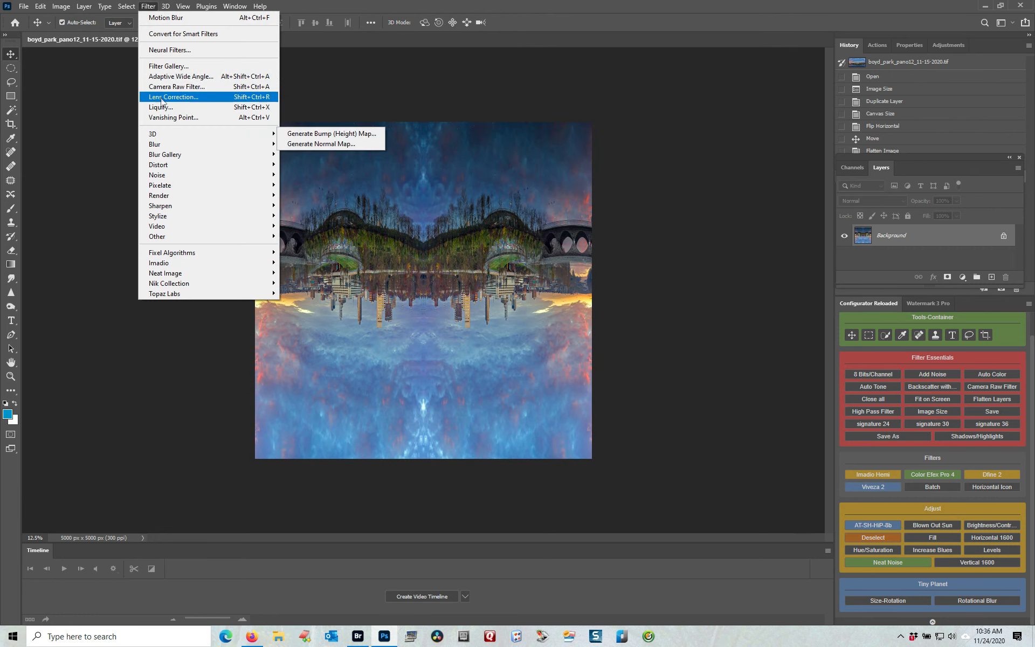
mouse_move(172, 164)
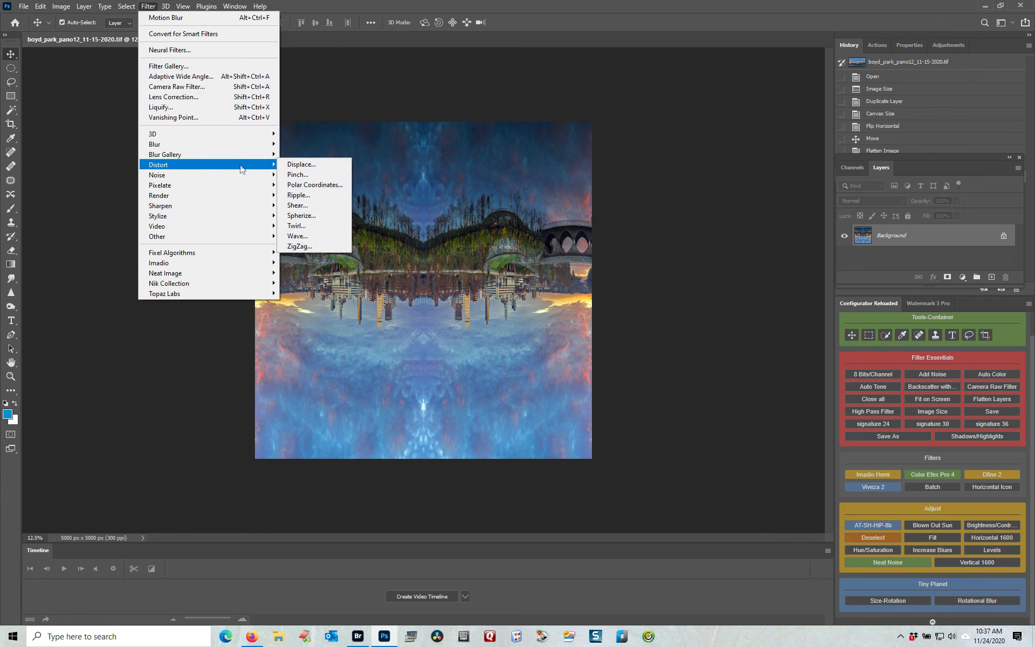
click(341, 185)
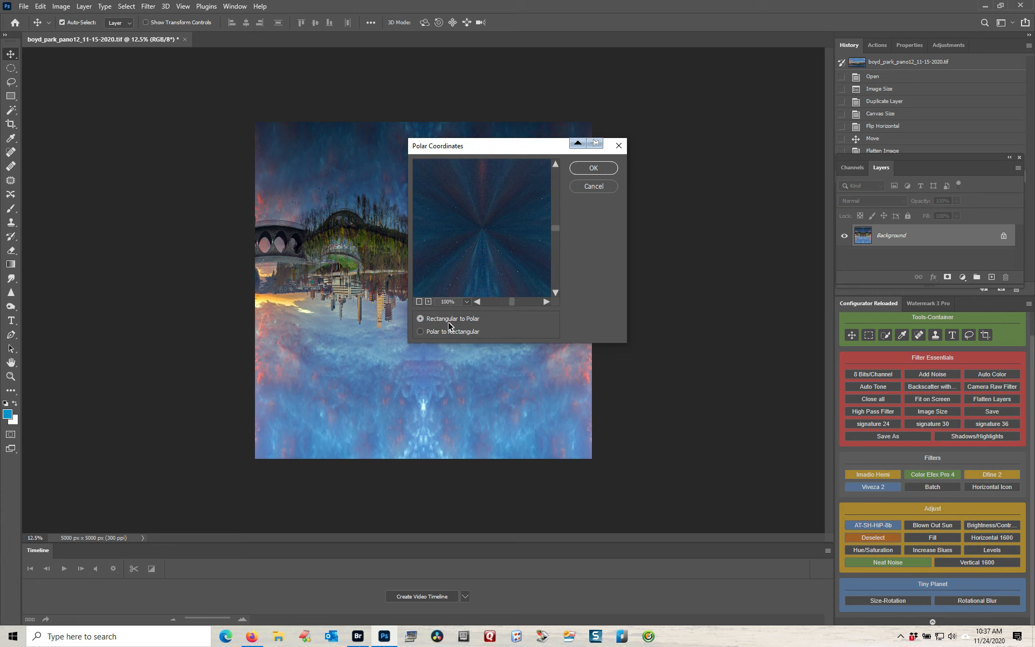
click(593, 168)
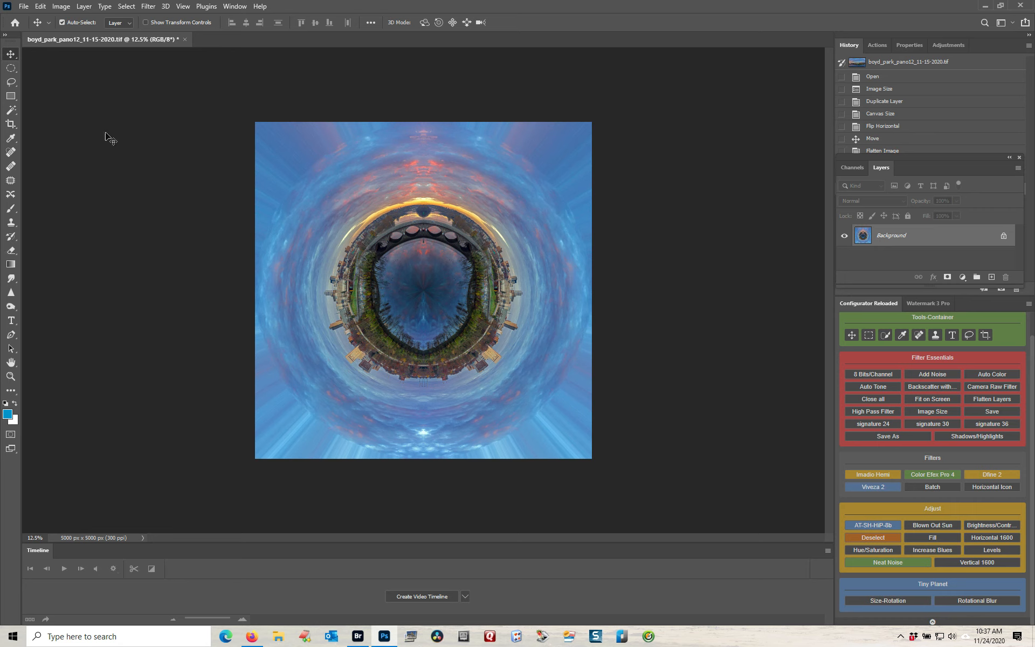
Step: Crop the streaked sky from all four sides of the planet to about 3775 by 3831 pixels, keeping the planet horizontally centred
click(183, 7)
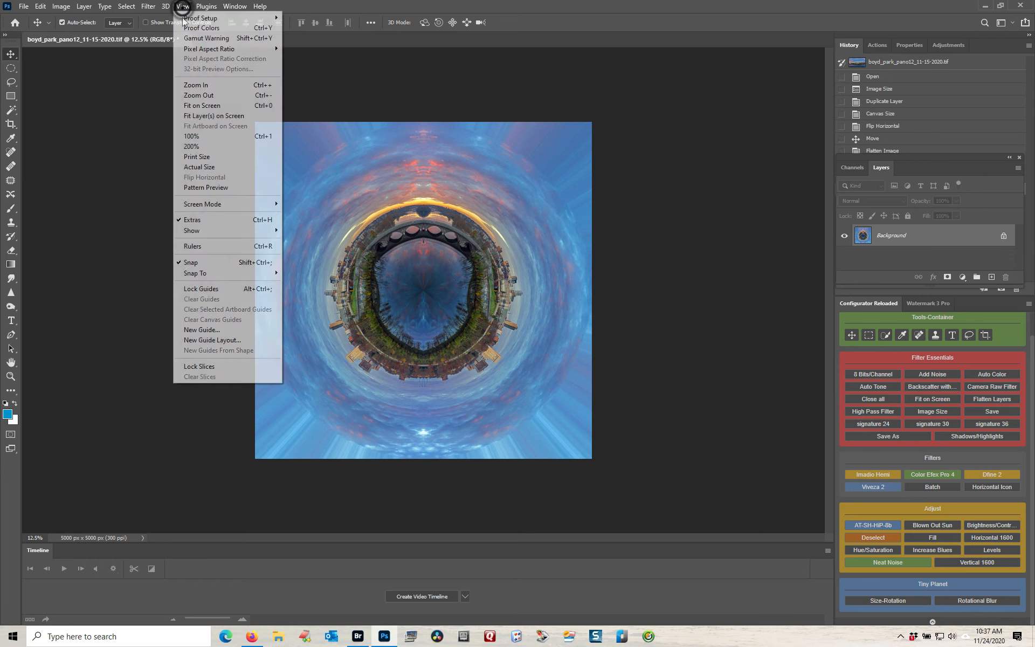
click(186, 105)
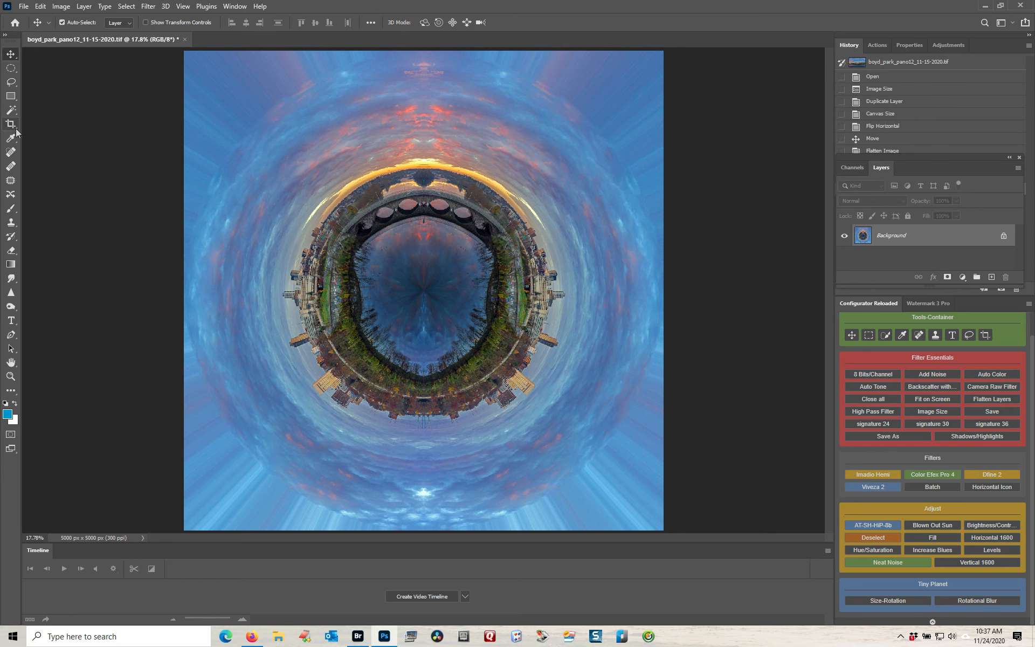
click(17, 131)
drag(185, 291, 211, 292)
drag(423, 52, 424, 74)
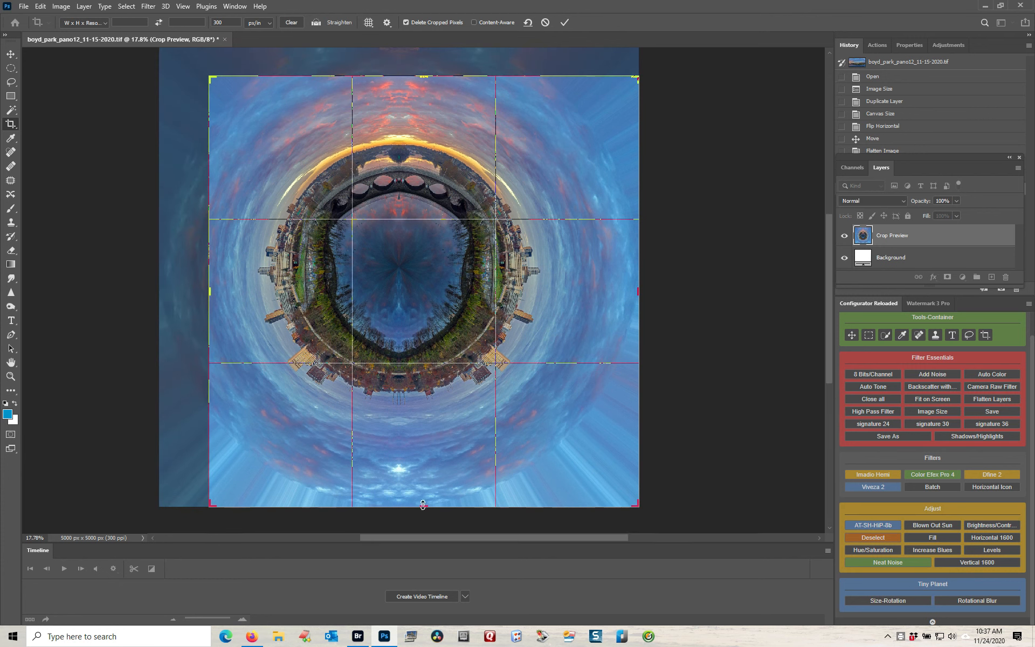
drag(424, 505, 434, 472)
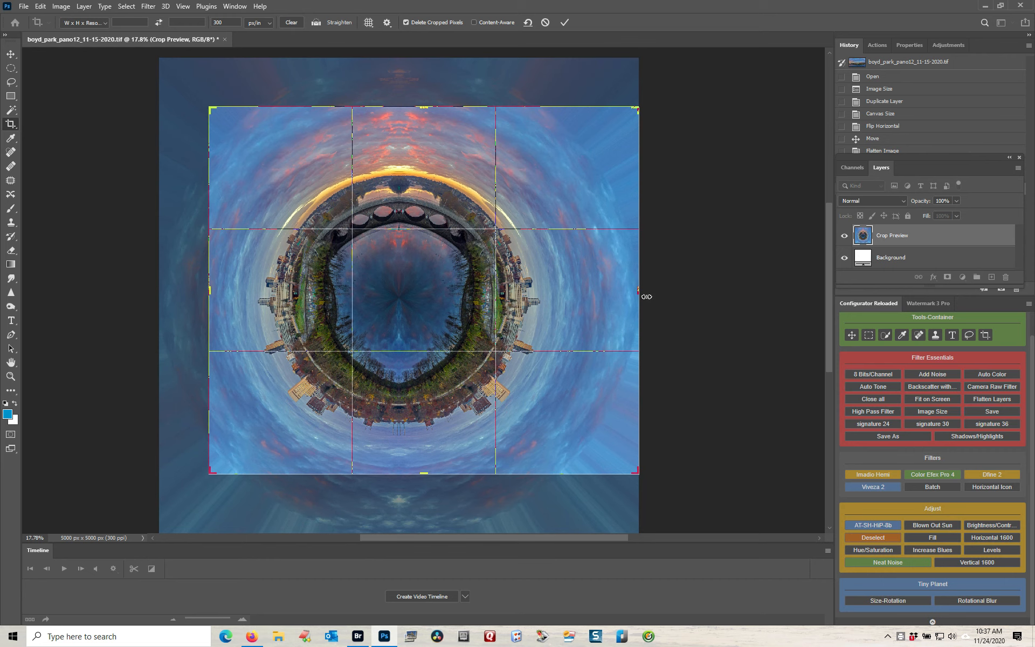
drag(637, 293, 604, 293)
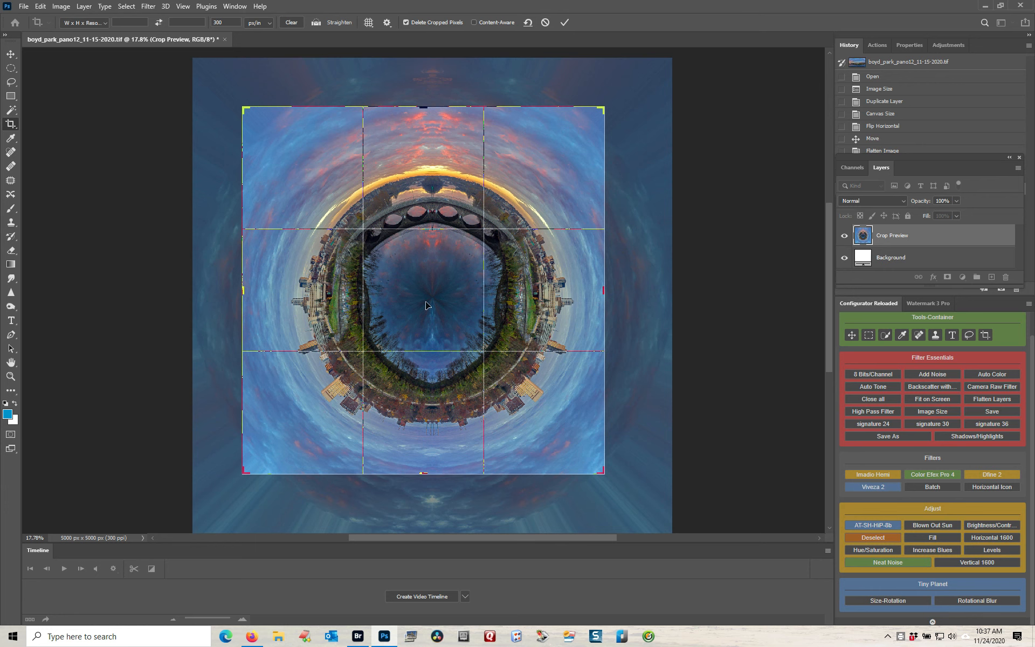
drag(426, 302, 421, 309)
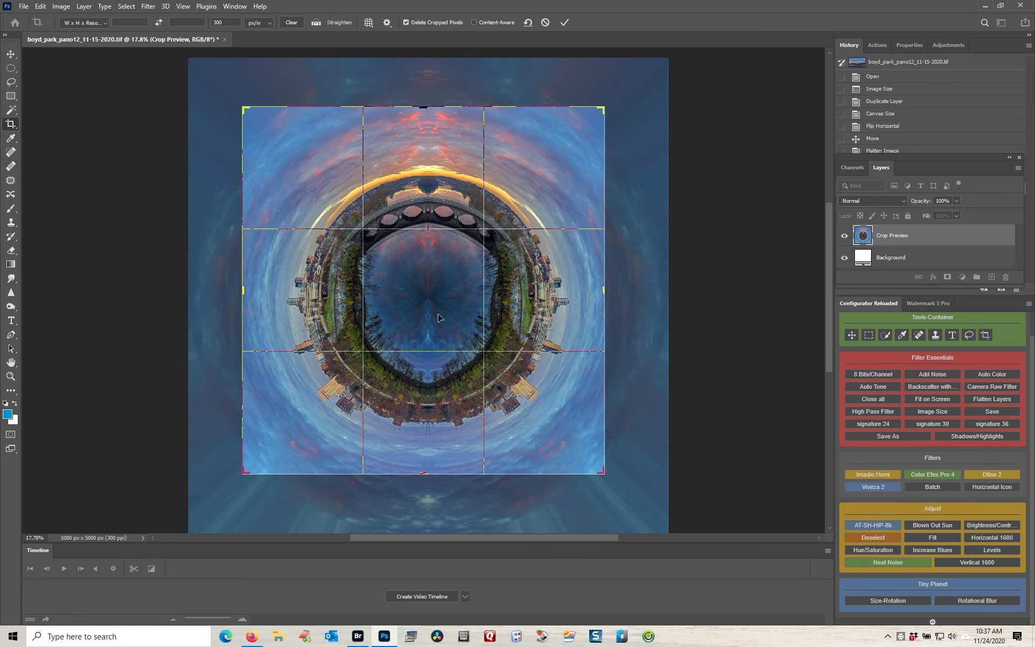
double_click(438, 313)
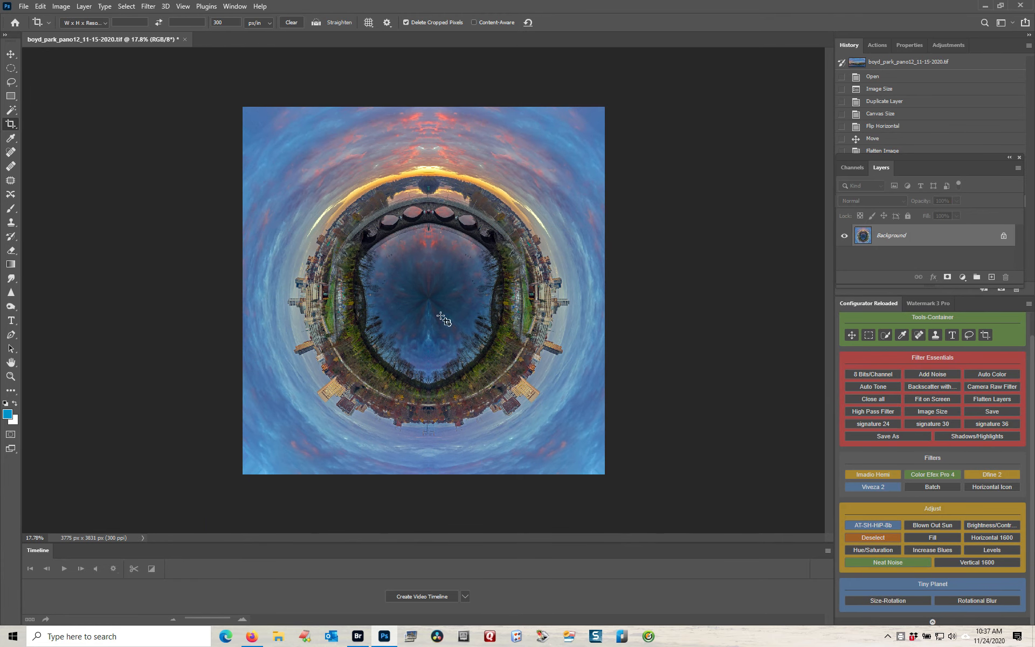
Step: Rotate the cropped planet image 90° clockwise
click(184, 6)
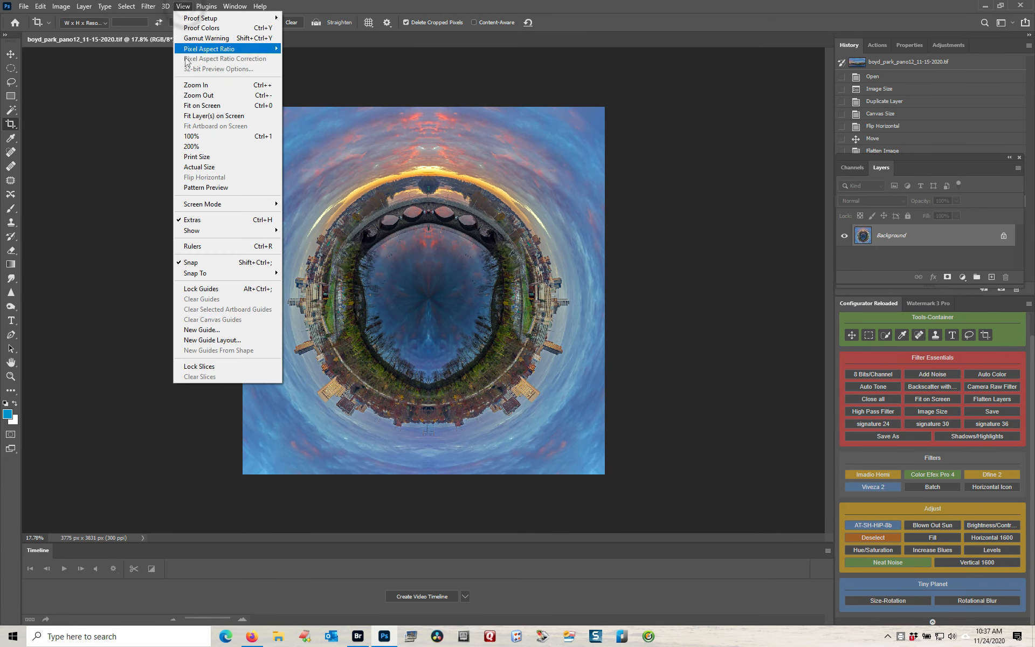
click(189, 106)
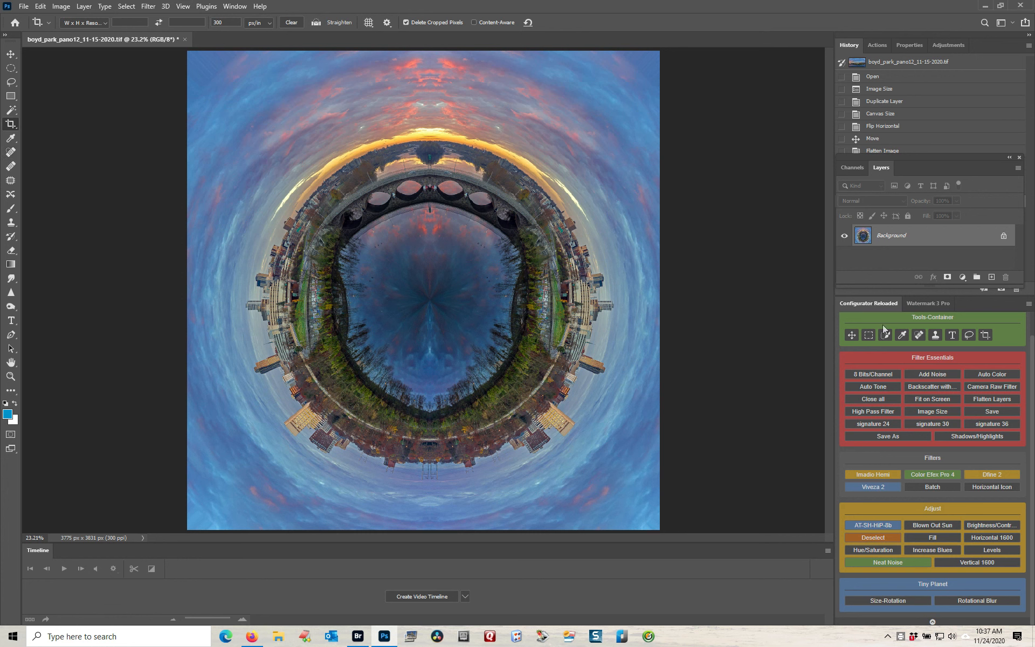
click(59, 6)
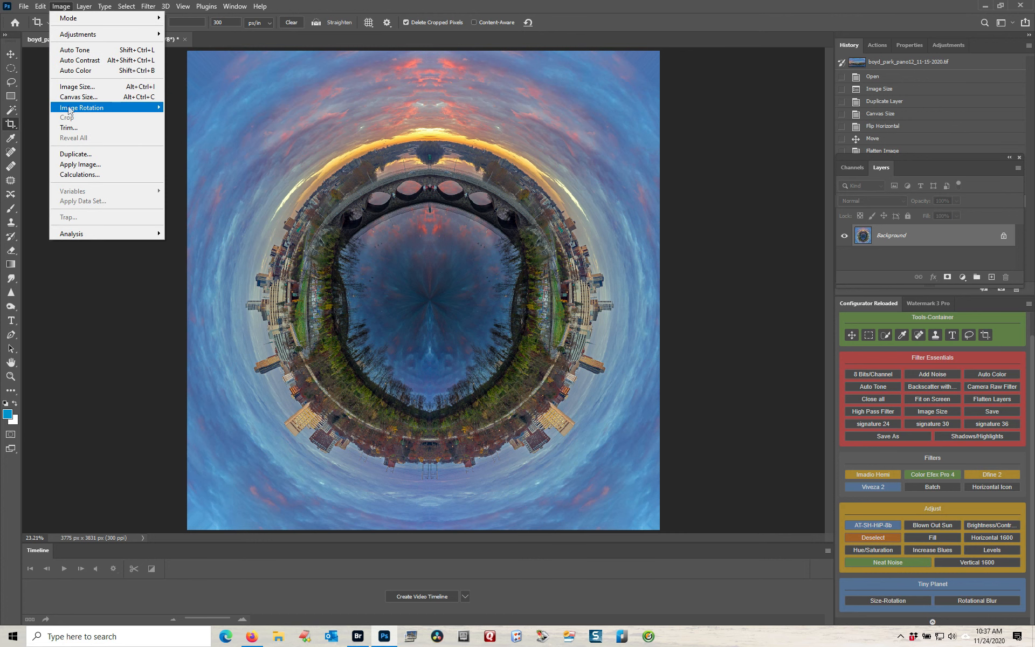
mouse_move(69, 110)
click(177, 114)
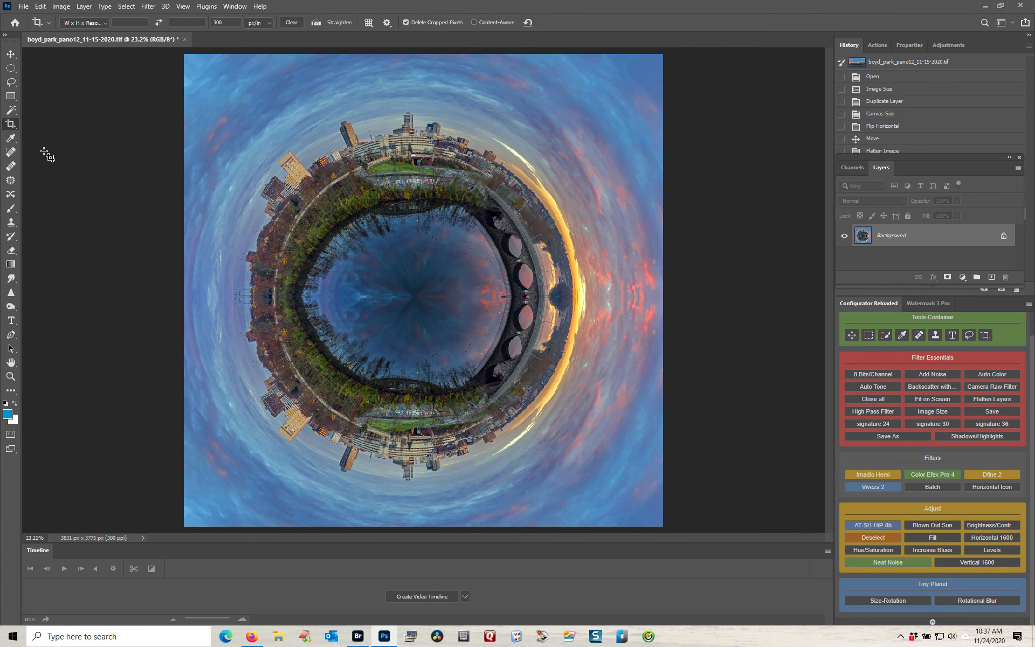